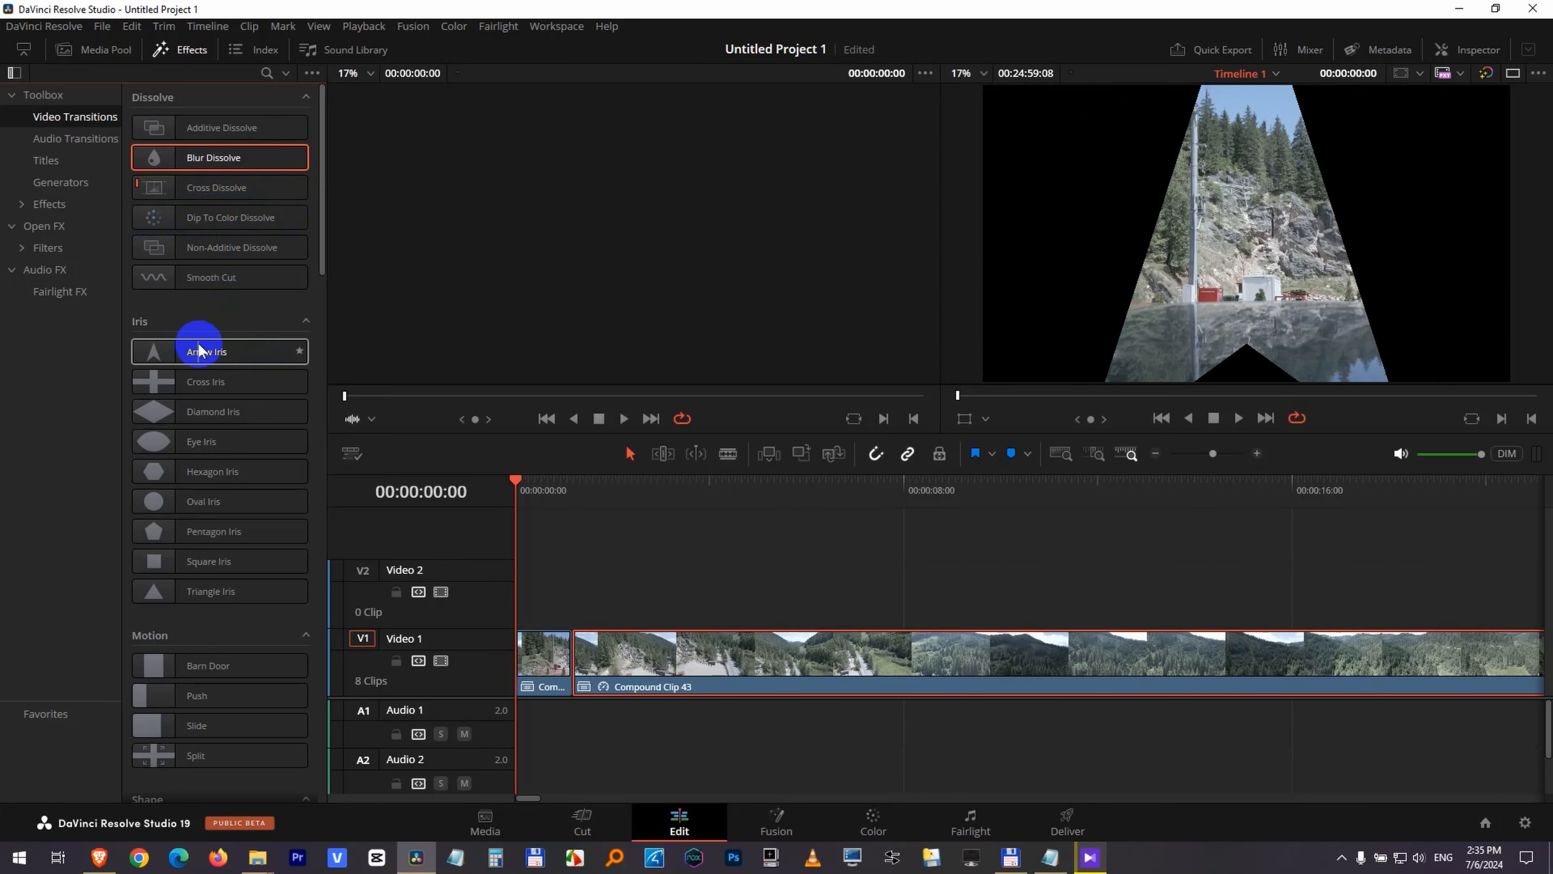
Switch to a single enlarged viewer and add the Arrow Iris transition at the cut between the first two clips.
click(1512, 74)
drag(729, 434, 715, 606)
drag(223, 355, 571, 715)
Play the timeline across the first cut to preview the Arrow Iris transition.
click(537, 656)
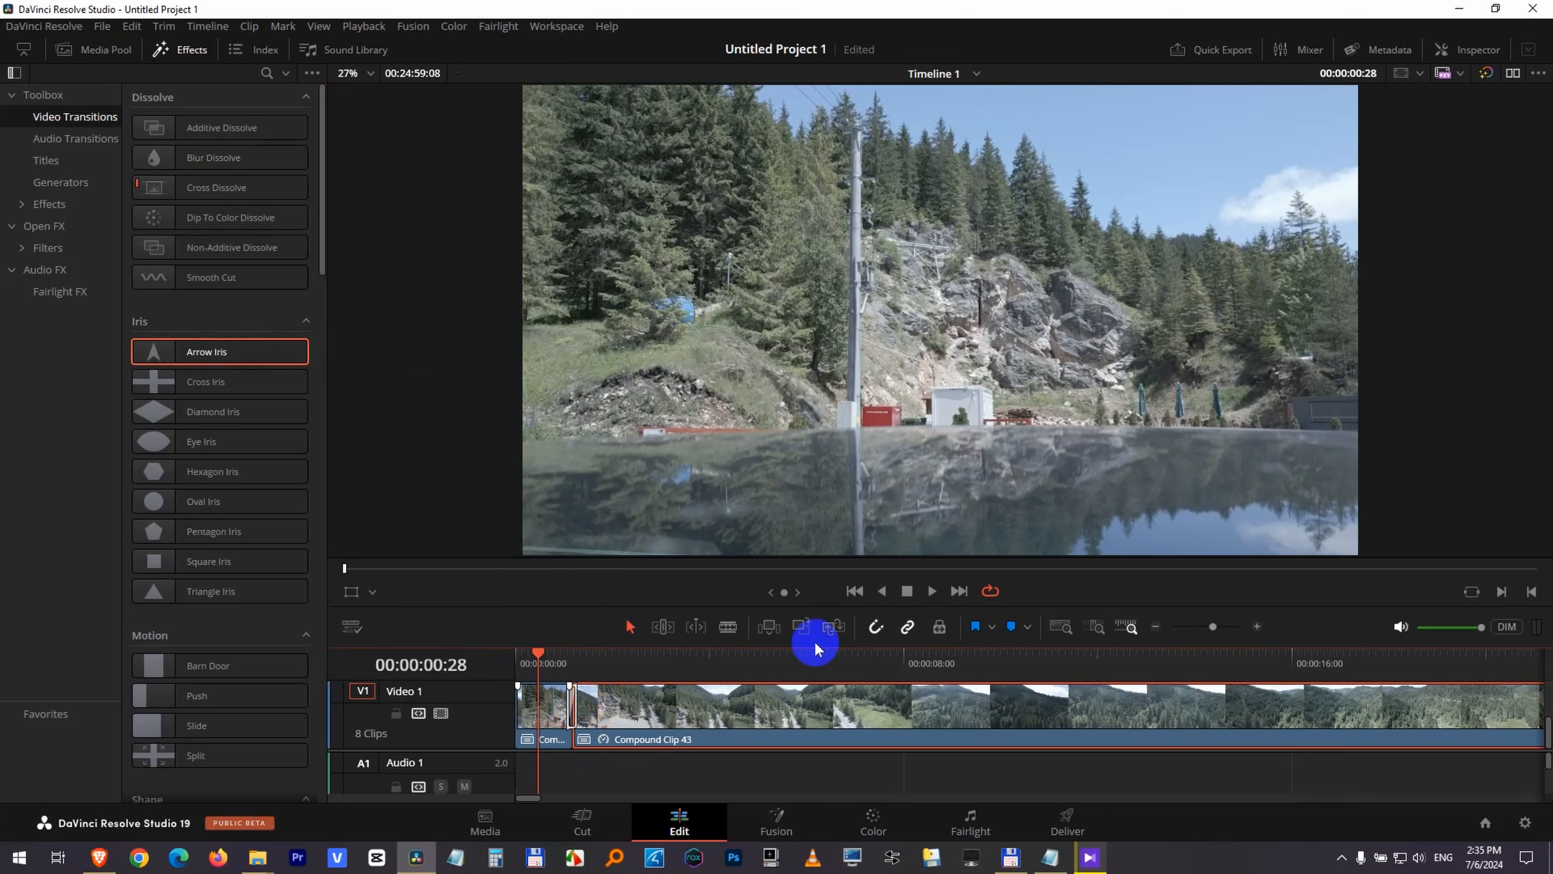
click(929, 591)
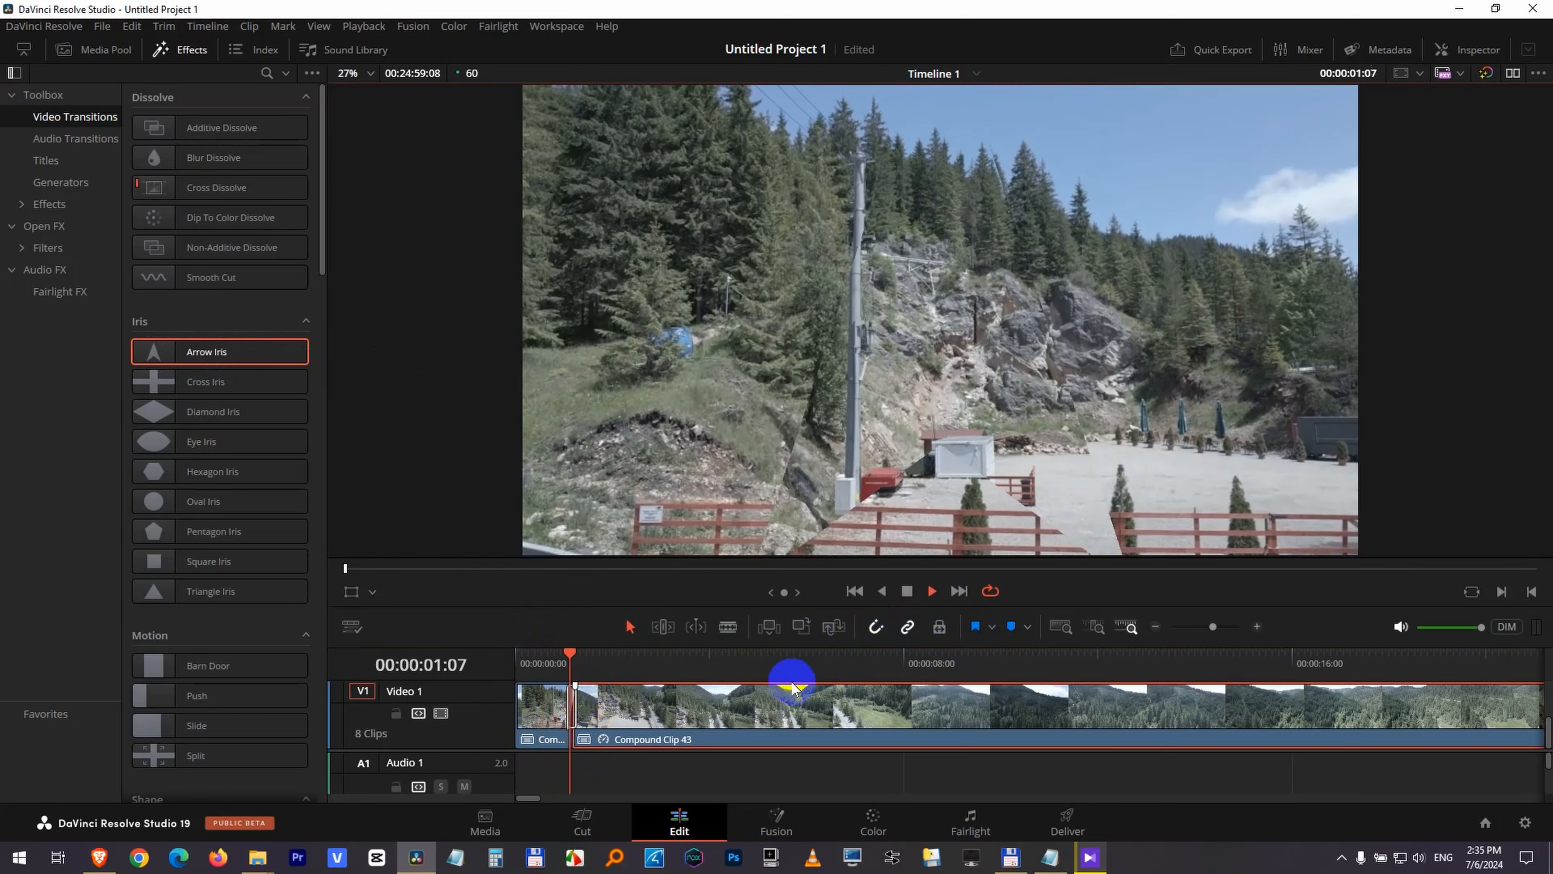
click(905, 591)
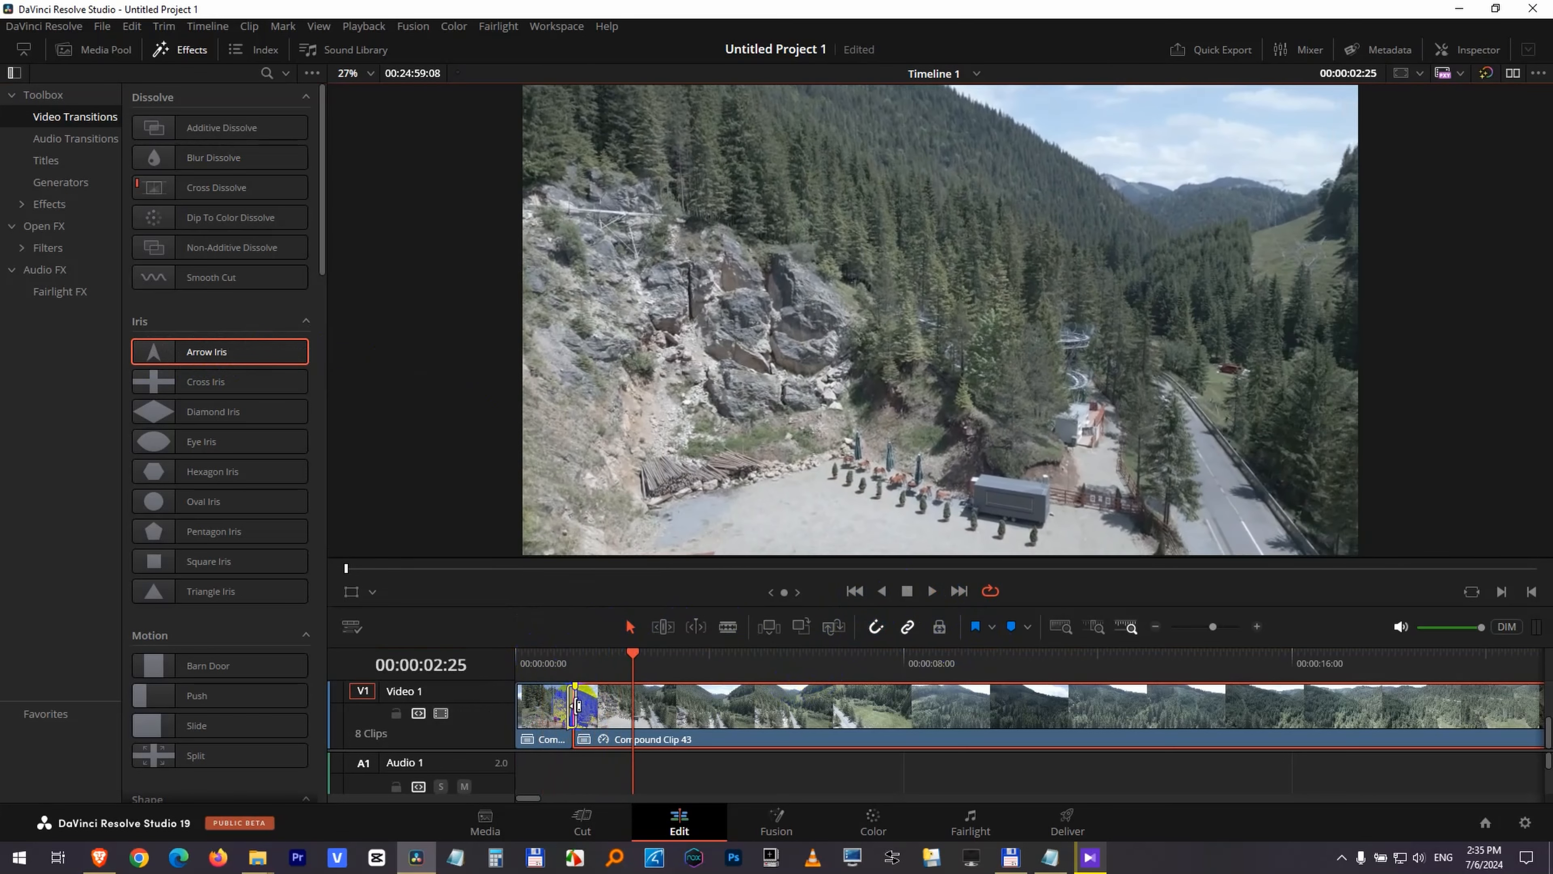
scroll(673, 729, up, 3)
scroll(675, 727, up, 3)
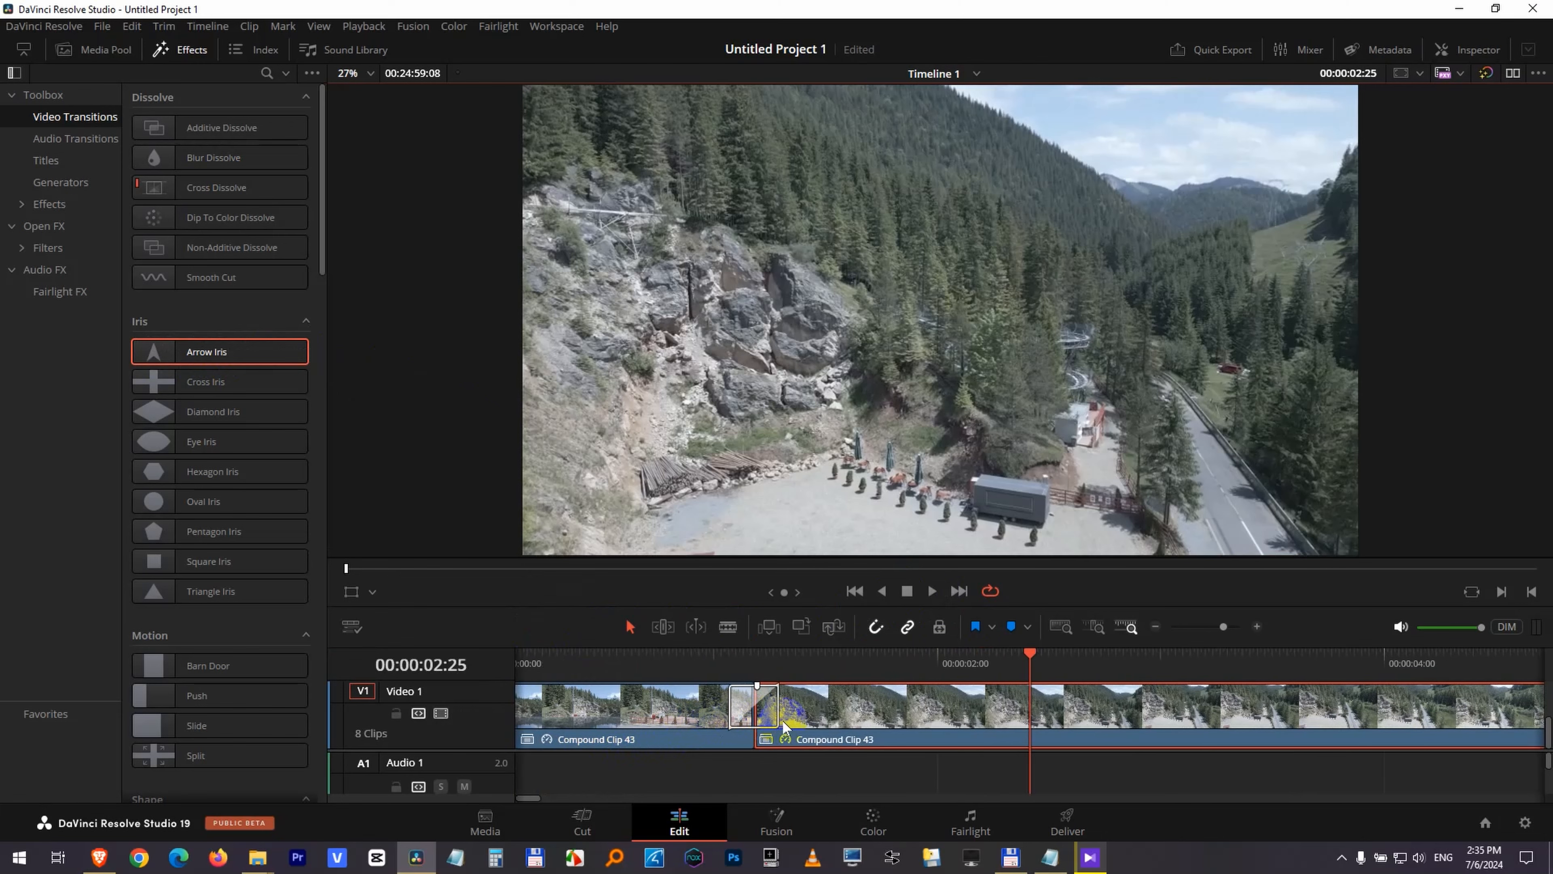
click(576, 651)
key(space)
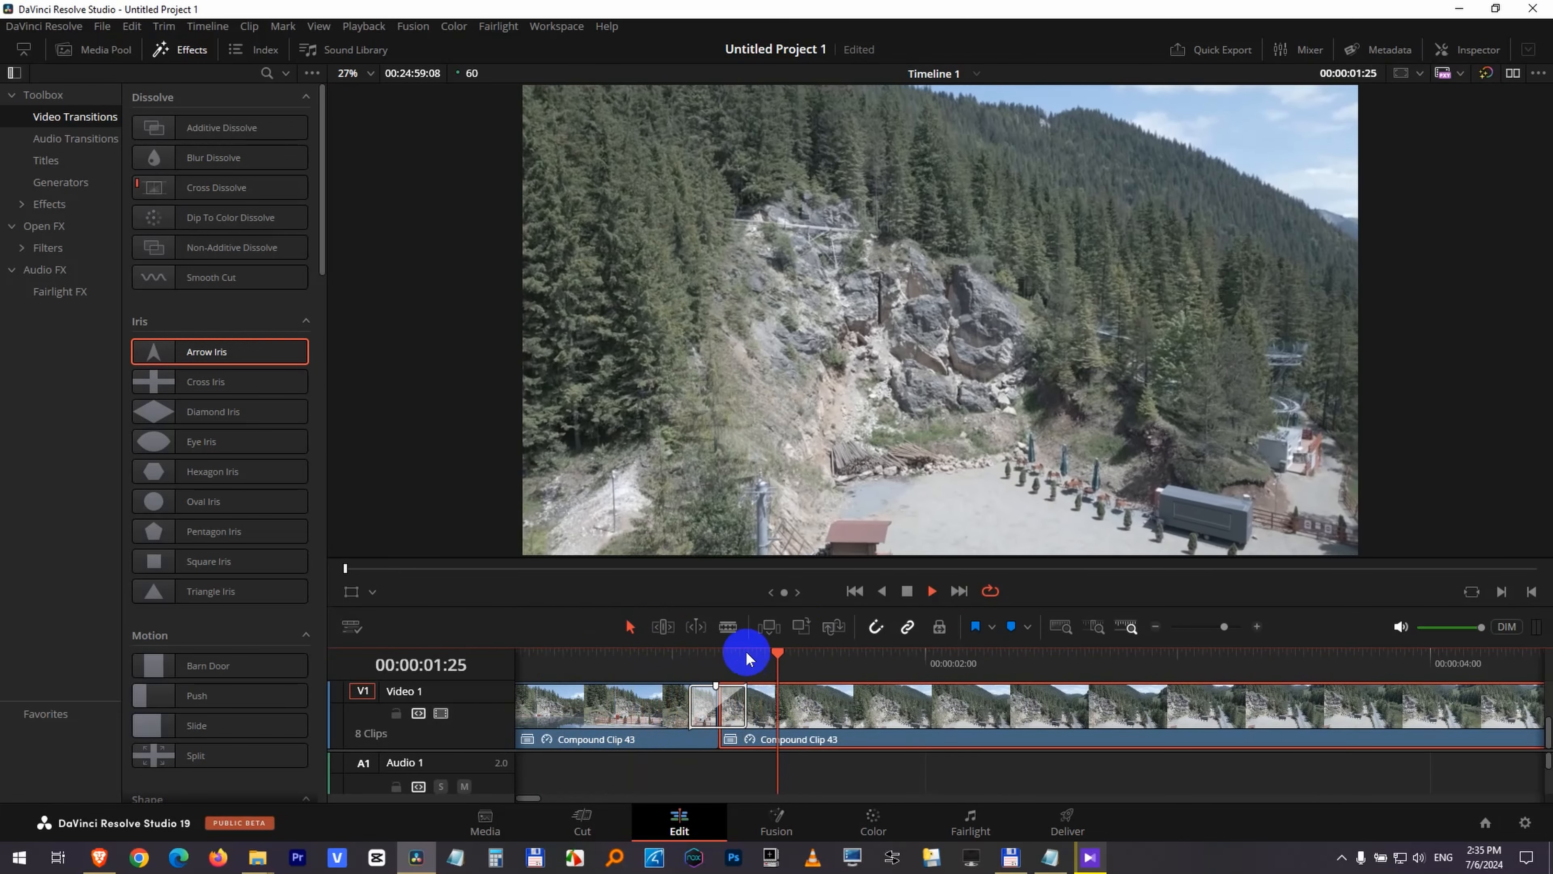
key(space)
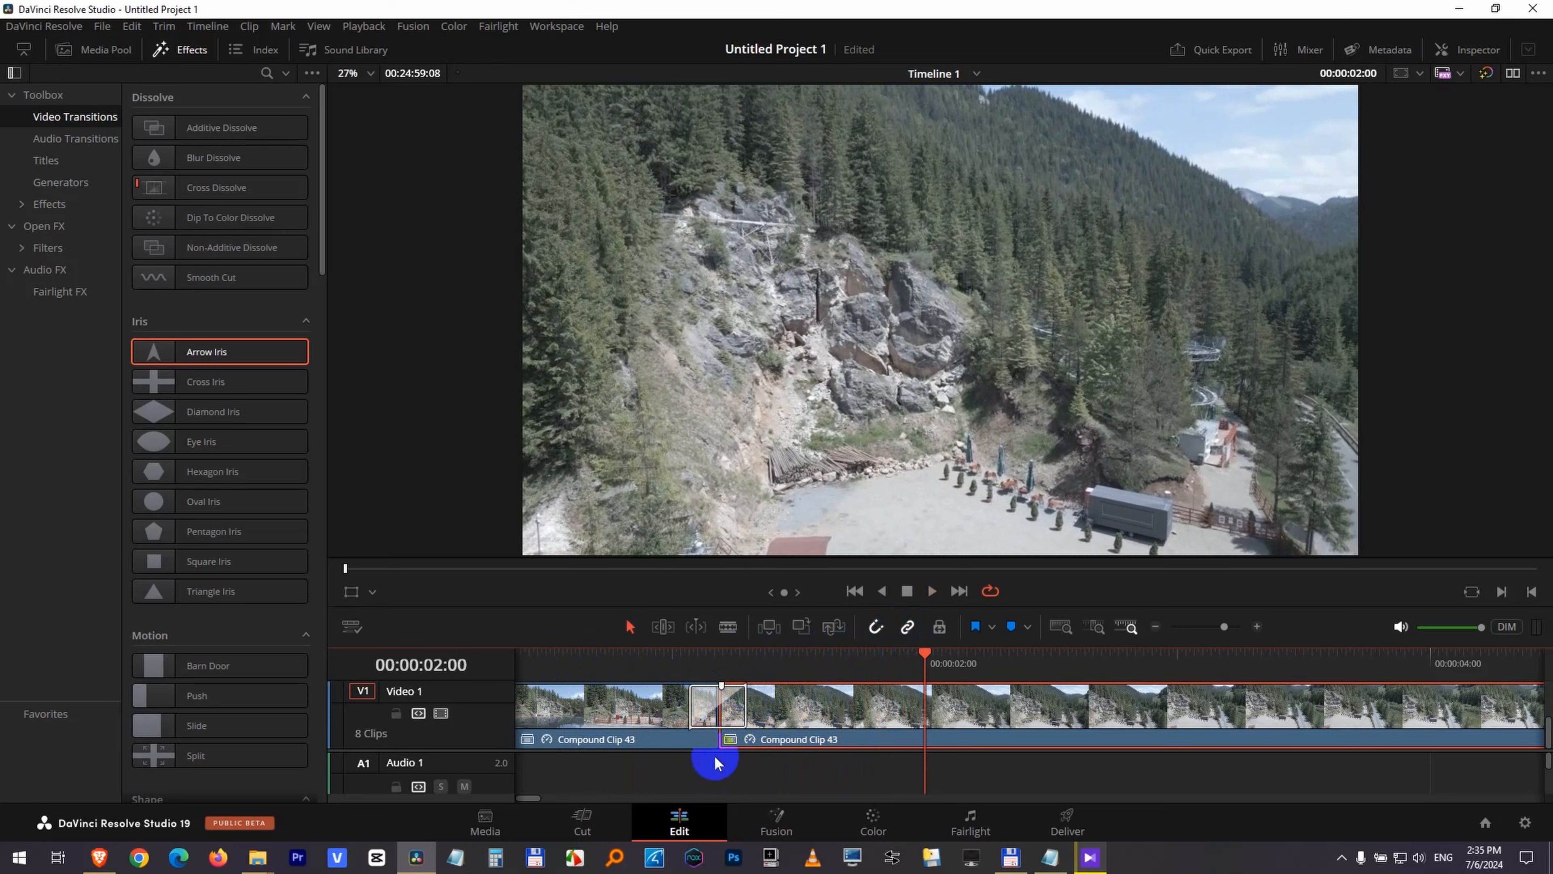
Delete the transition at the first cut and add a 14-frame Cross Dissolve there instead.
click(745, 711)
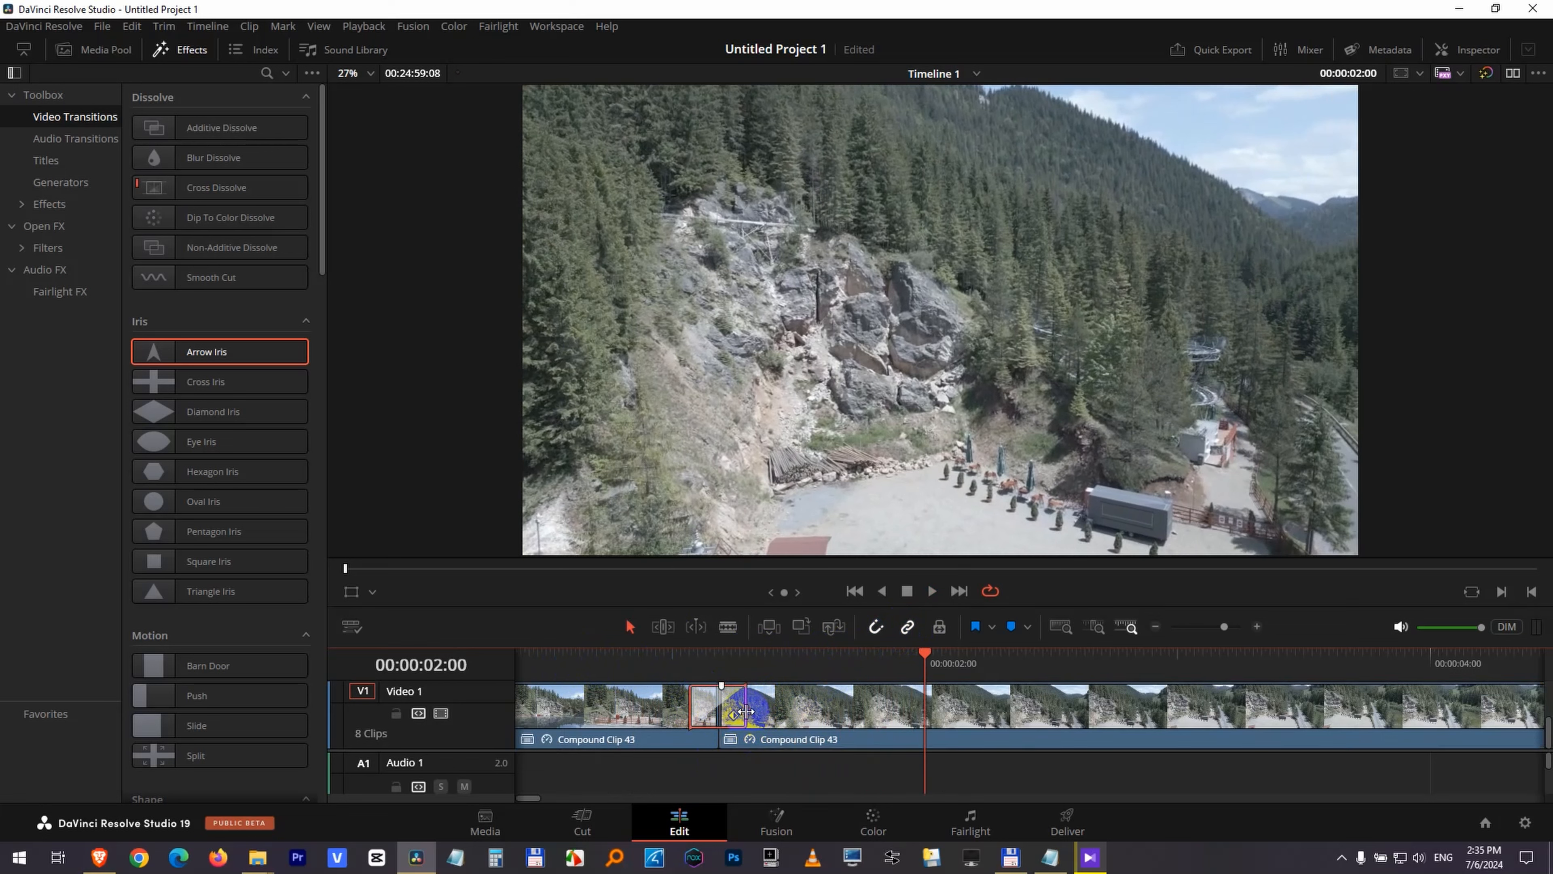
key(Delete)
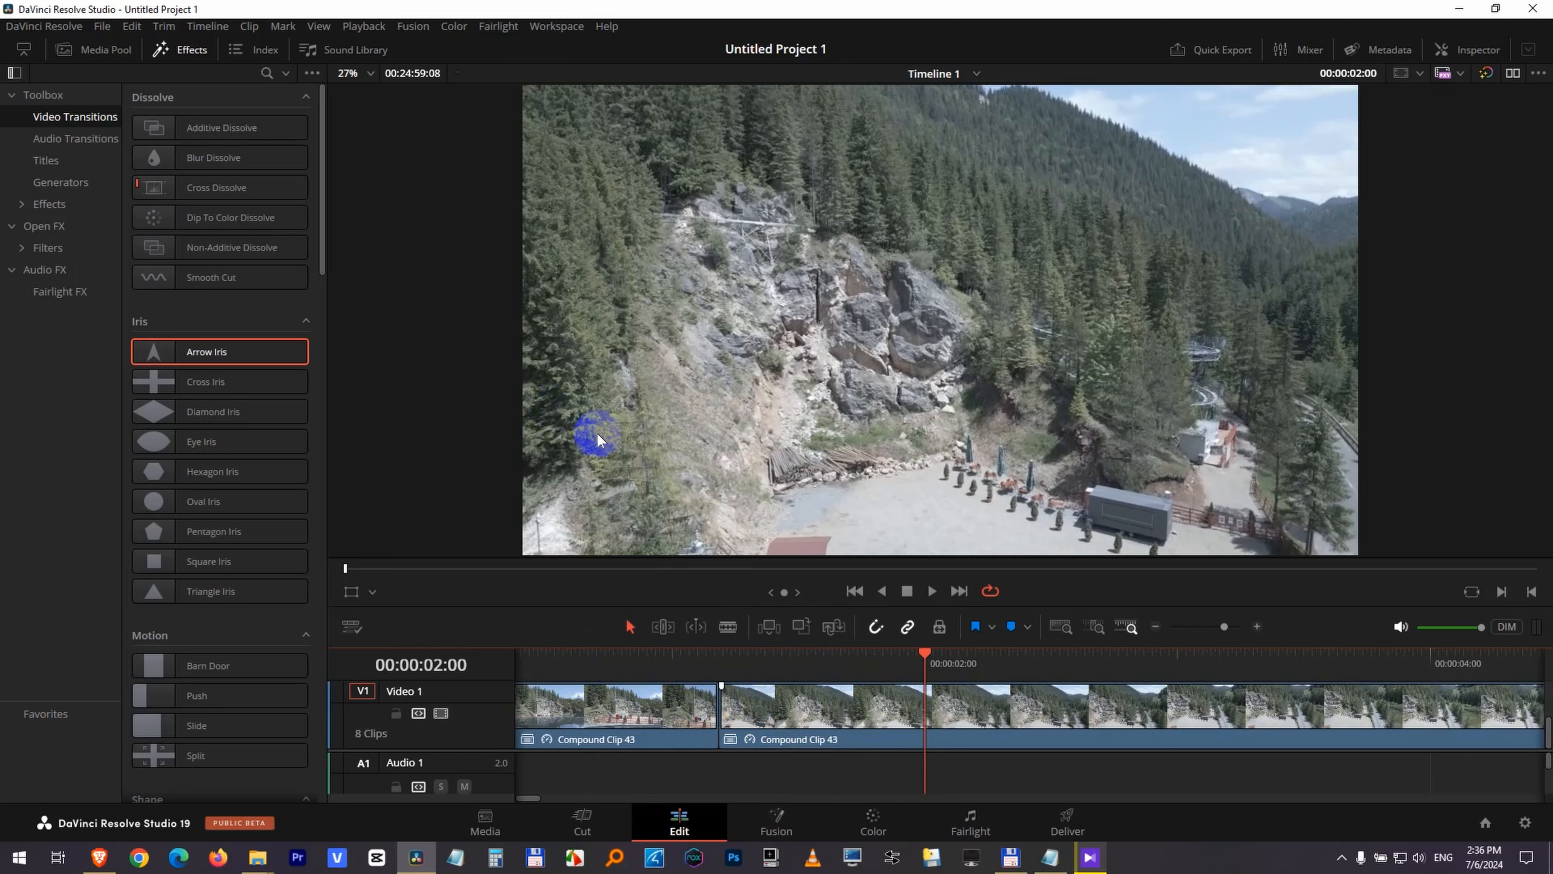
click(728, 710)
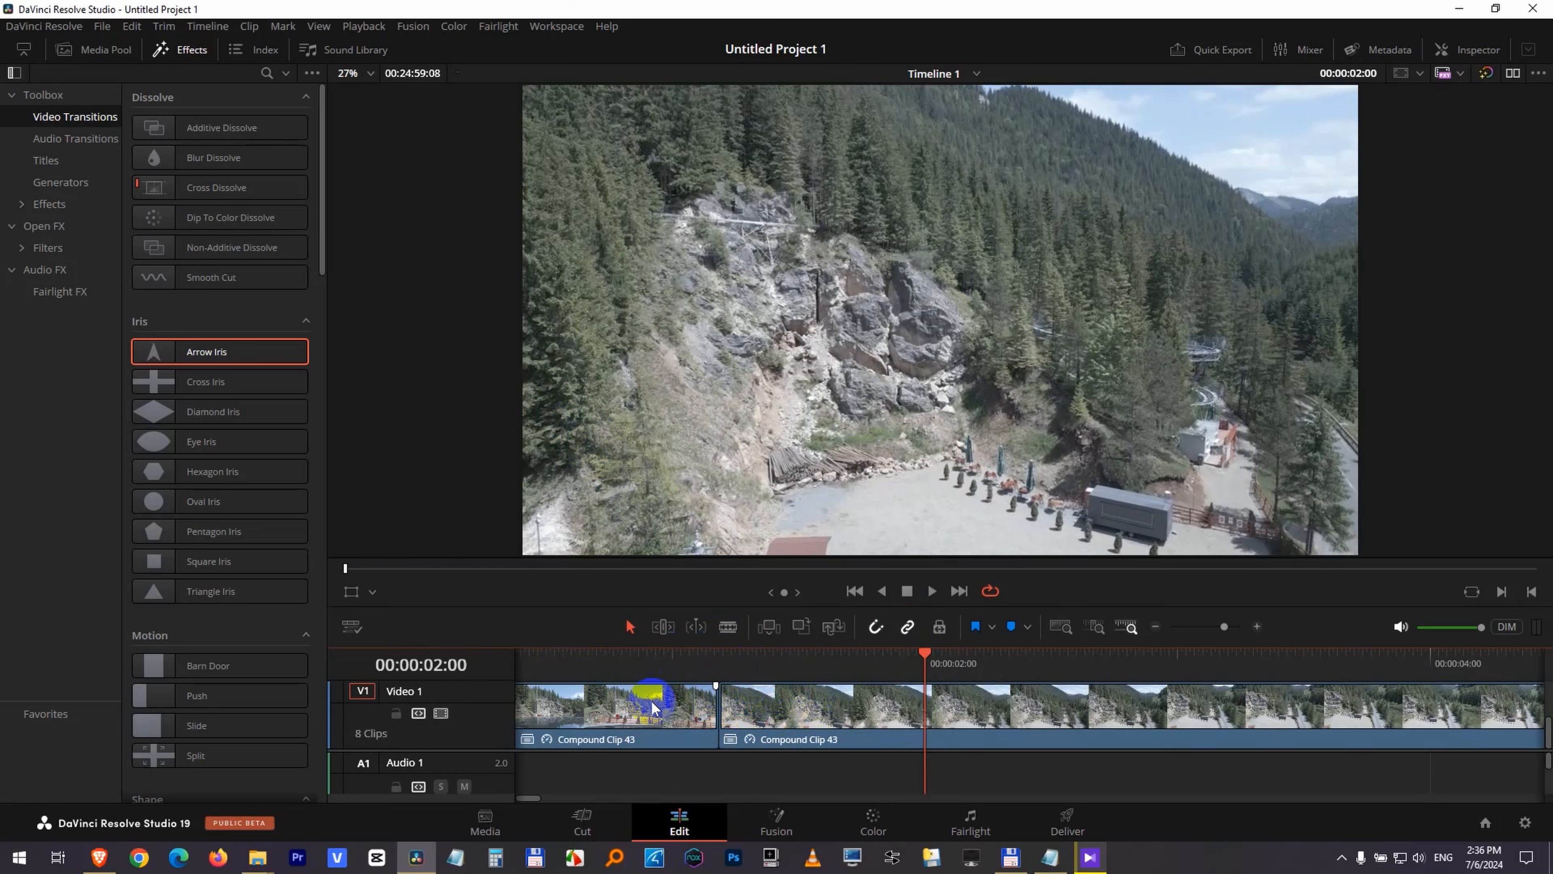
right_click(720, 708)
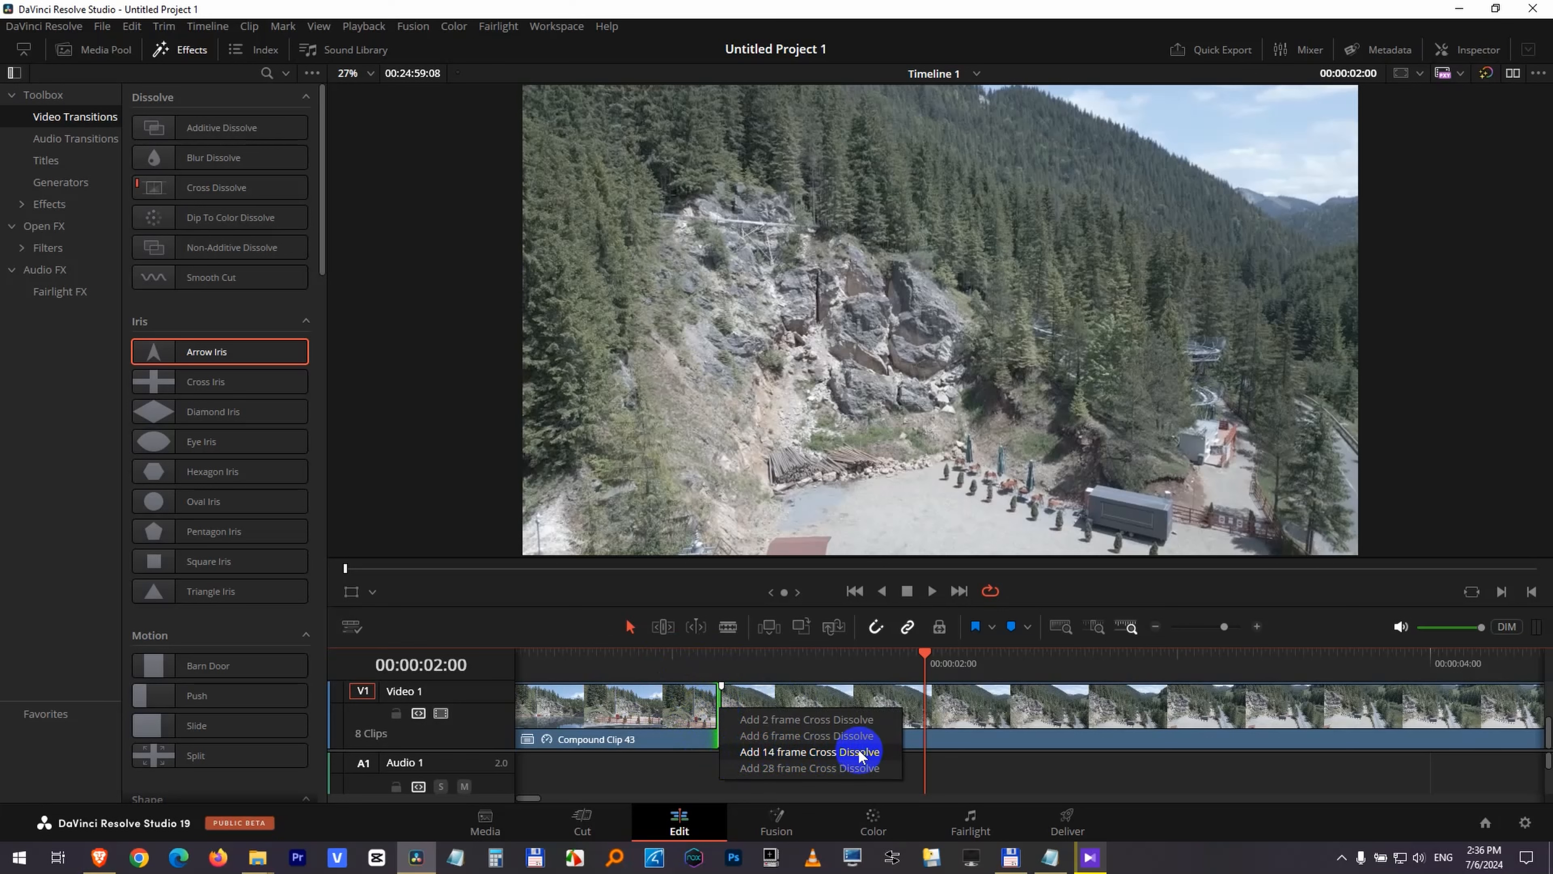
click(859, 752)
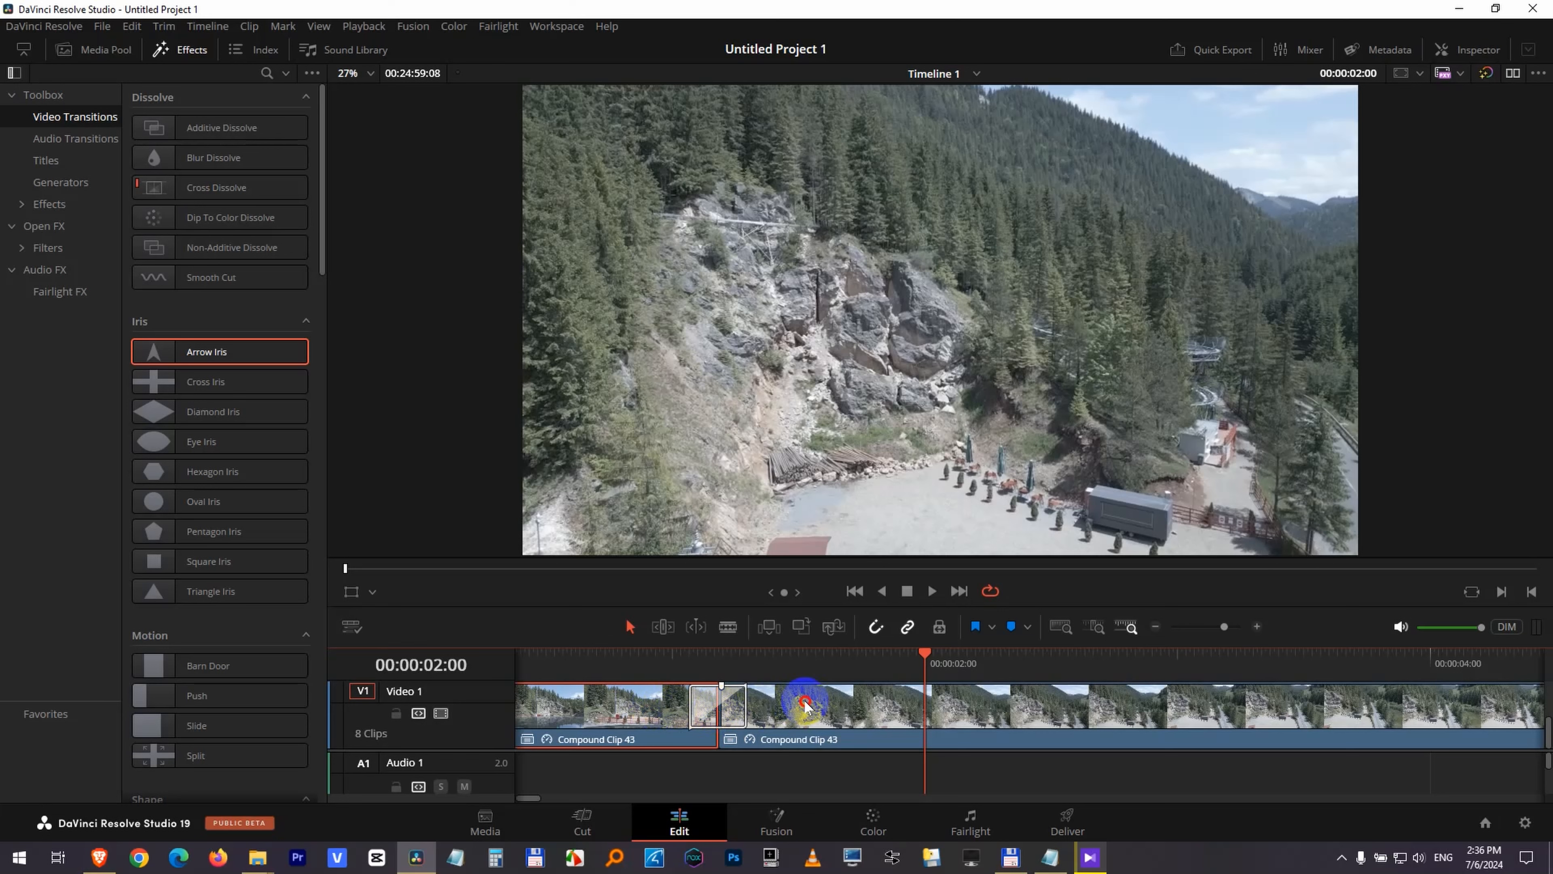
Remove the Cross Dissolve from the first cut and set Arrow Iris as the standard transition.
click(789, 713)
click(743, 711)
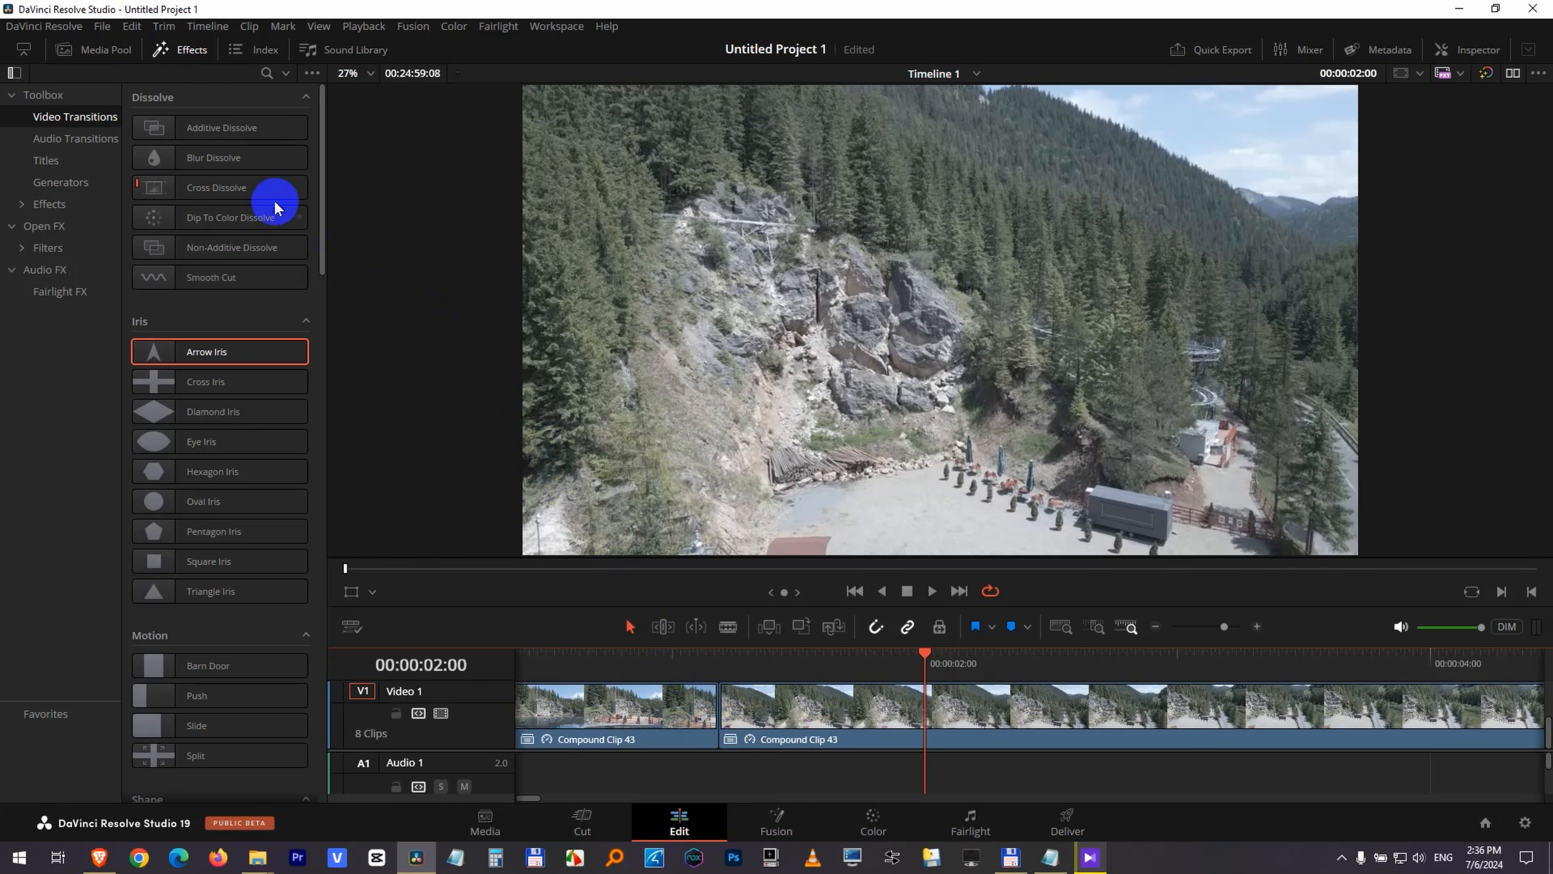
click(149, 189)
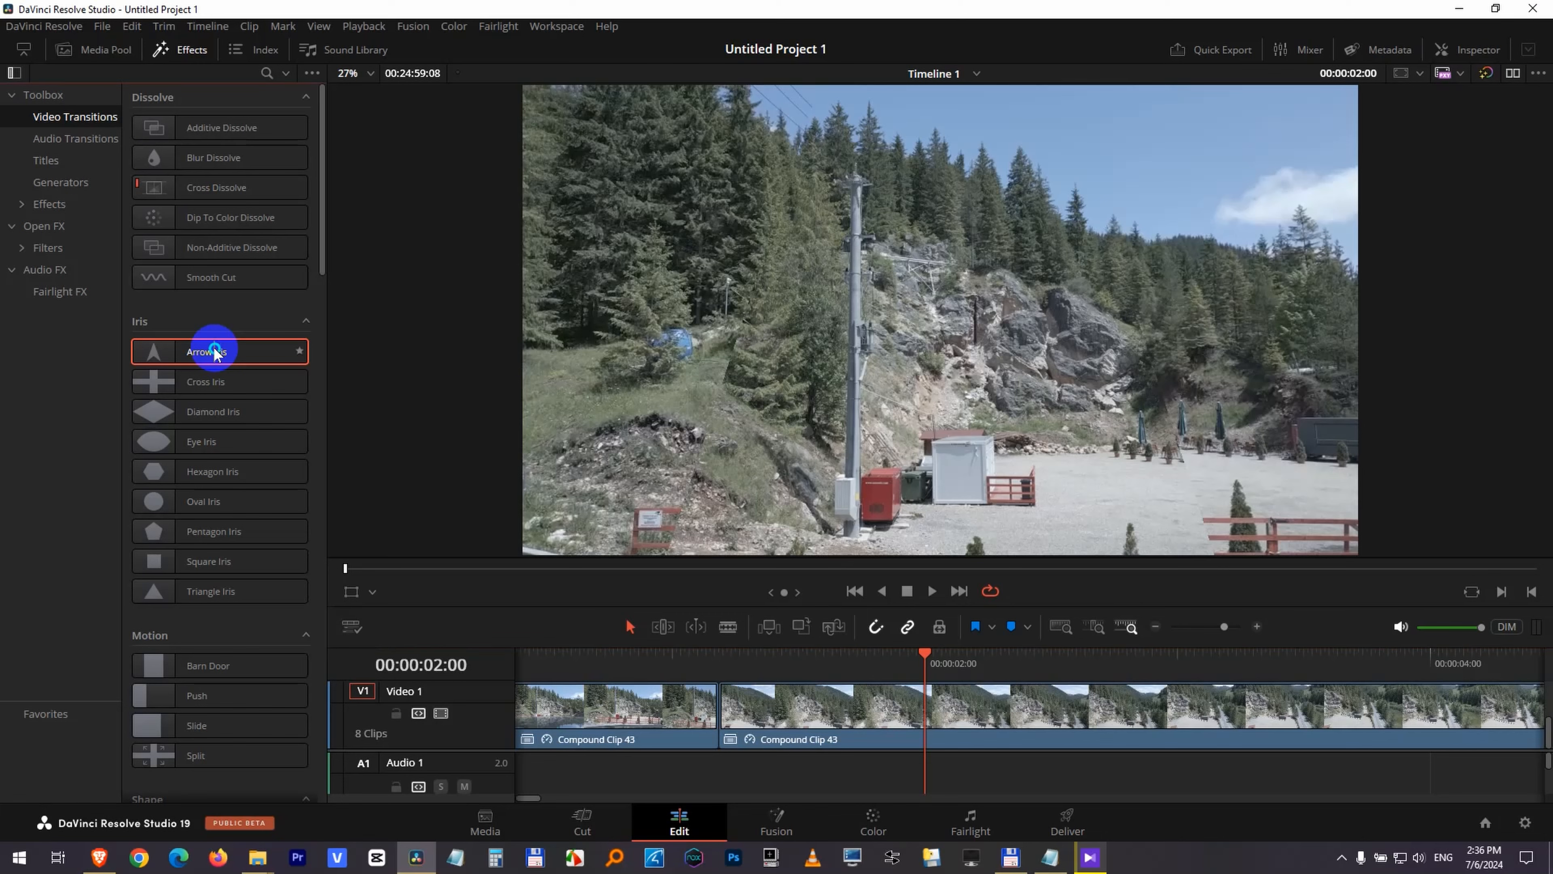
right_click(214, 353)
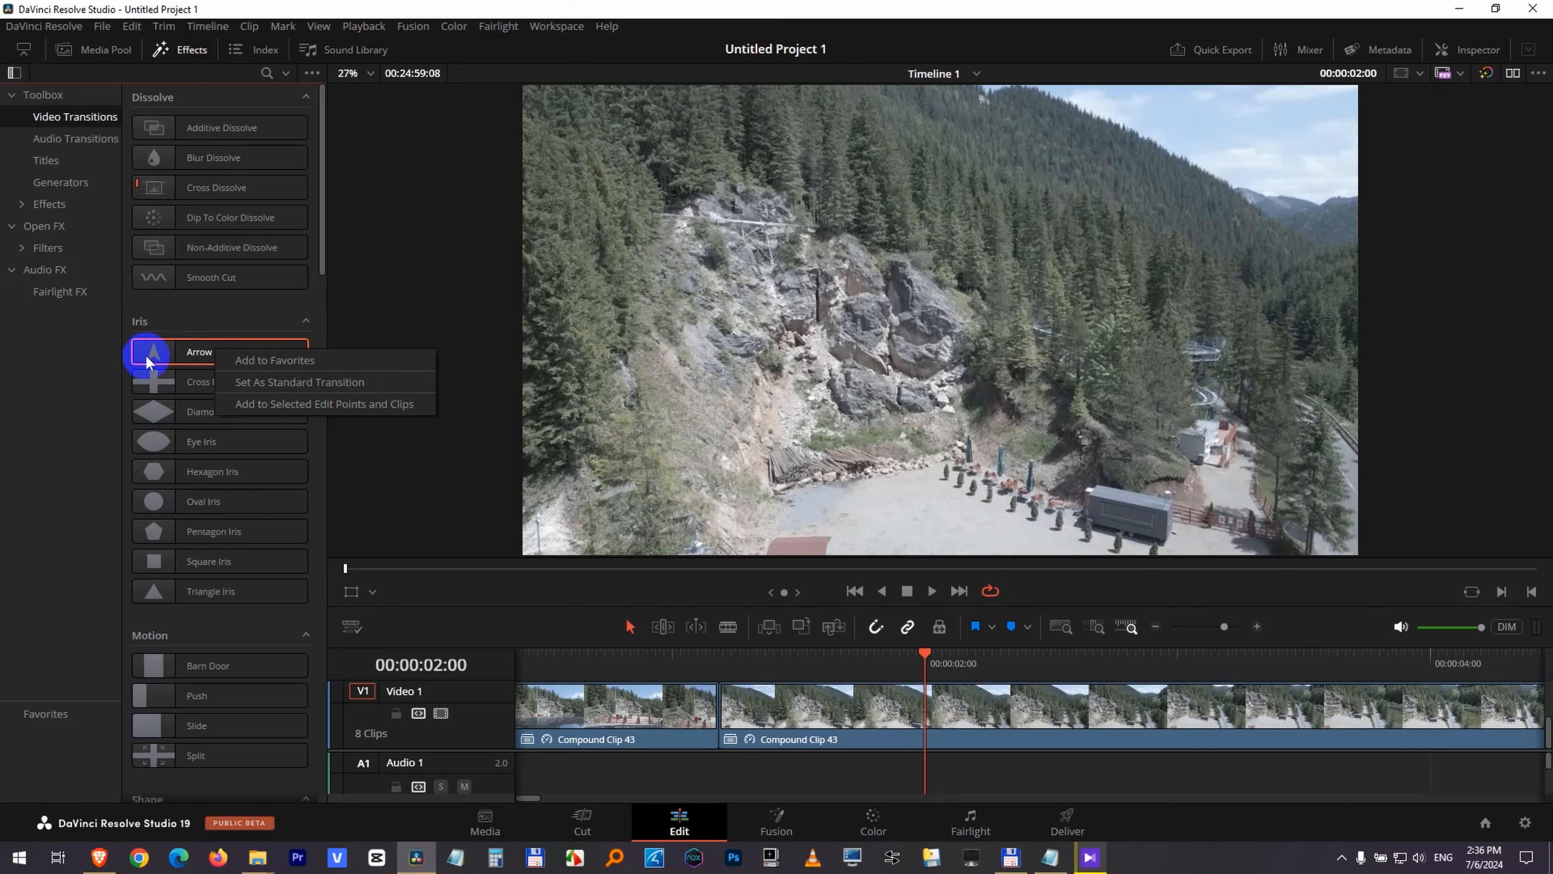
click(249, 382)
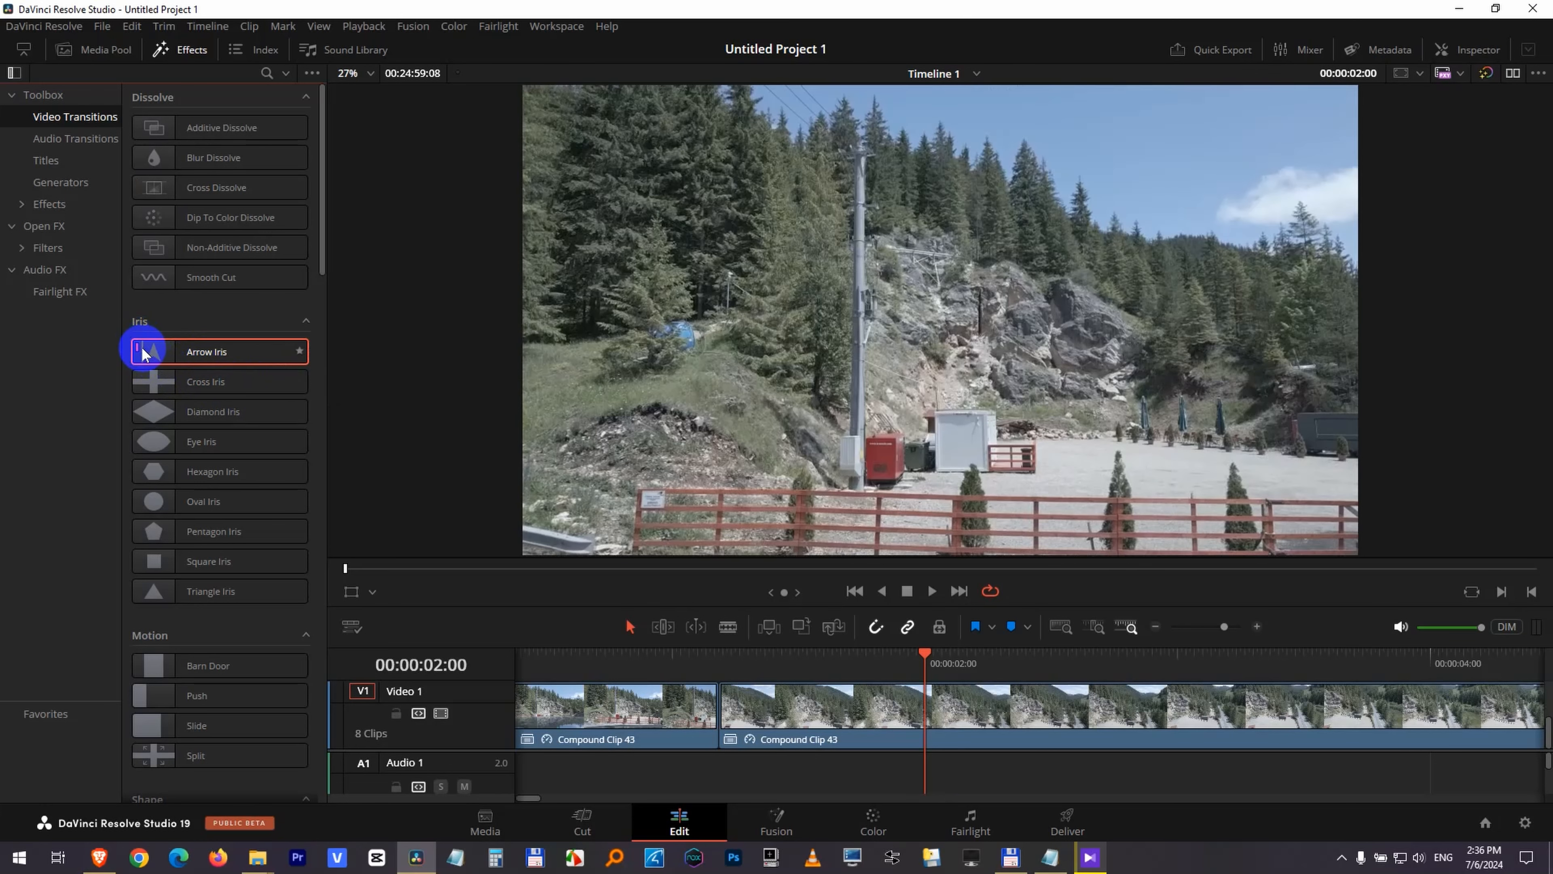
Add a 14-frame Arrow Iris transition at the first cut.
right_click(717, 710)
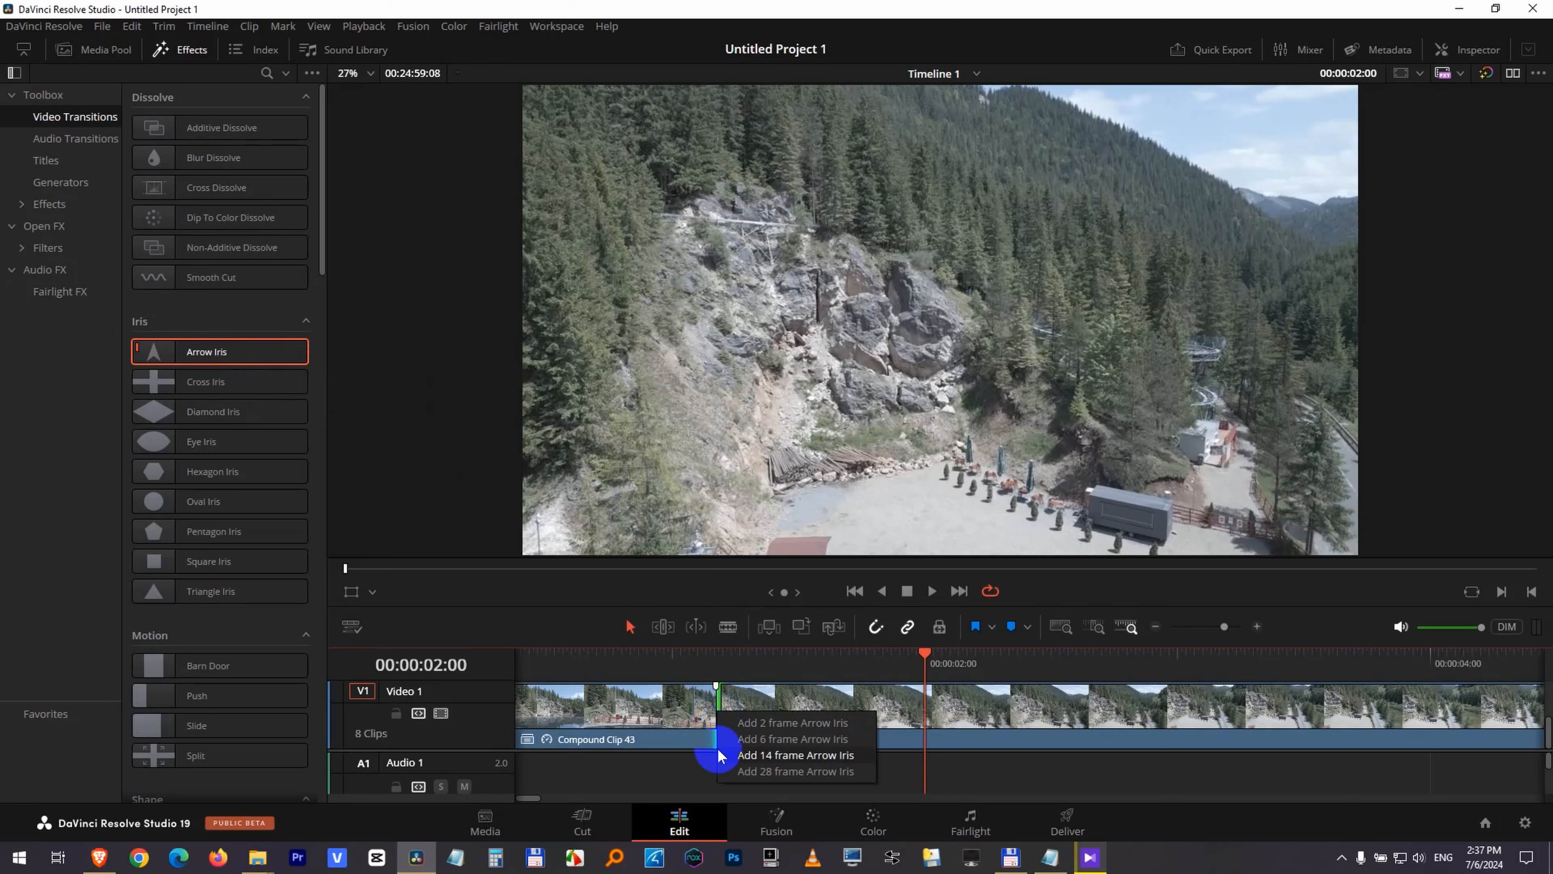
click(806, 756)
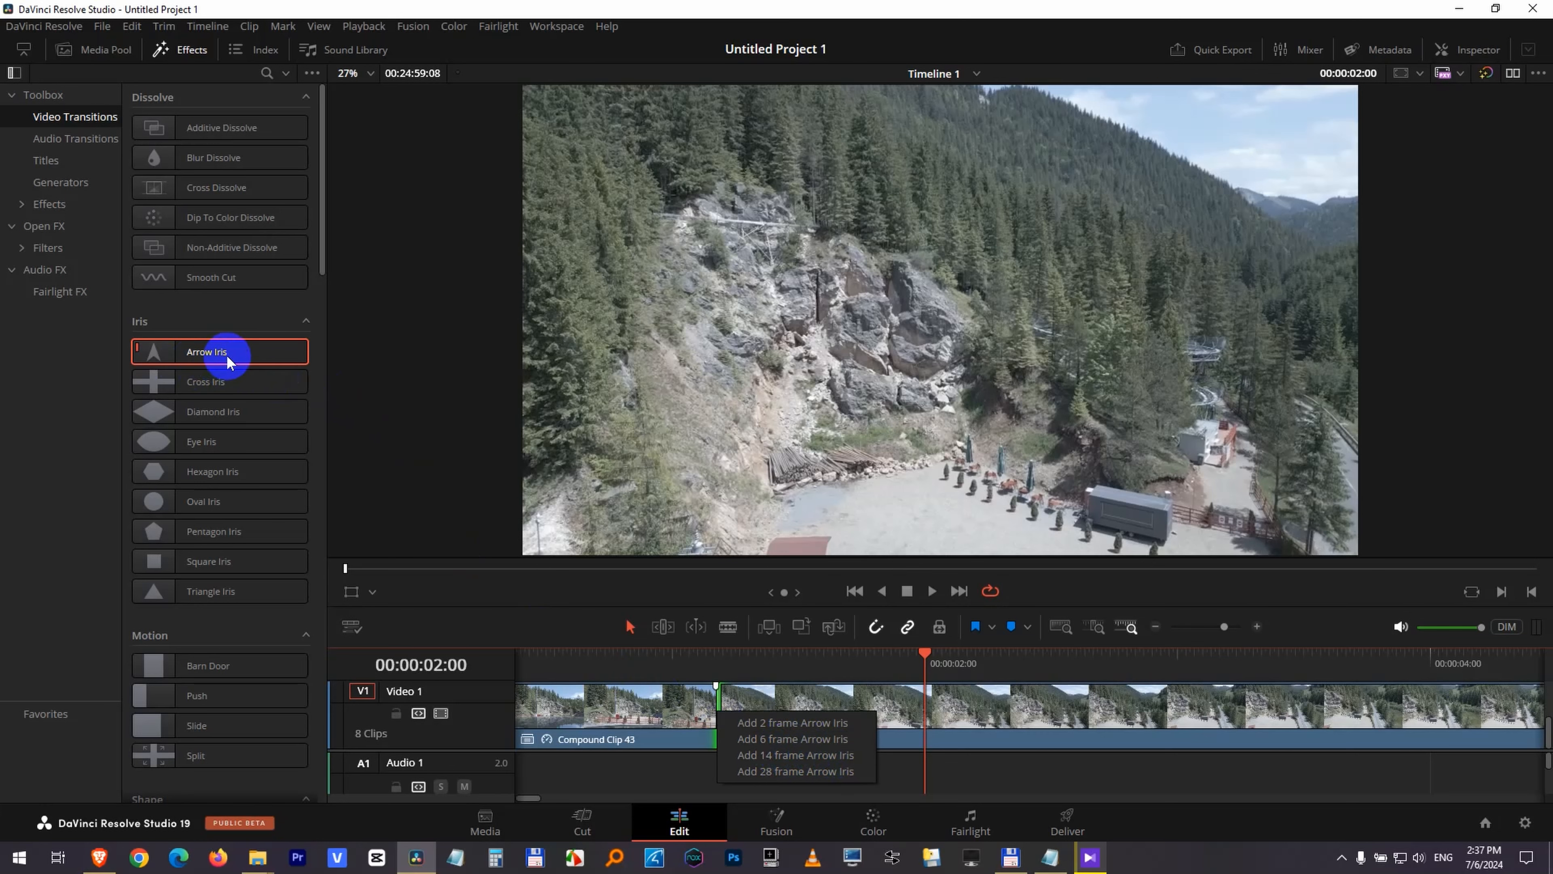
click(795, 753)
Turn off timeline snapping and move the playhead to 00:00:00:57, just before the transition.
drag(680, 670, 746, 667)
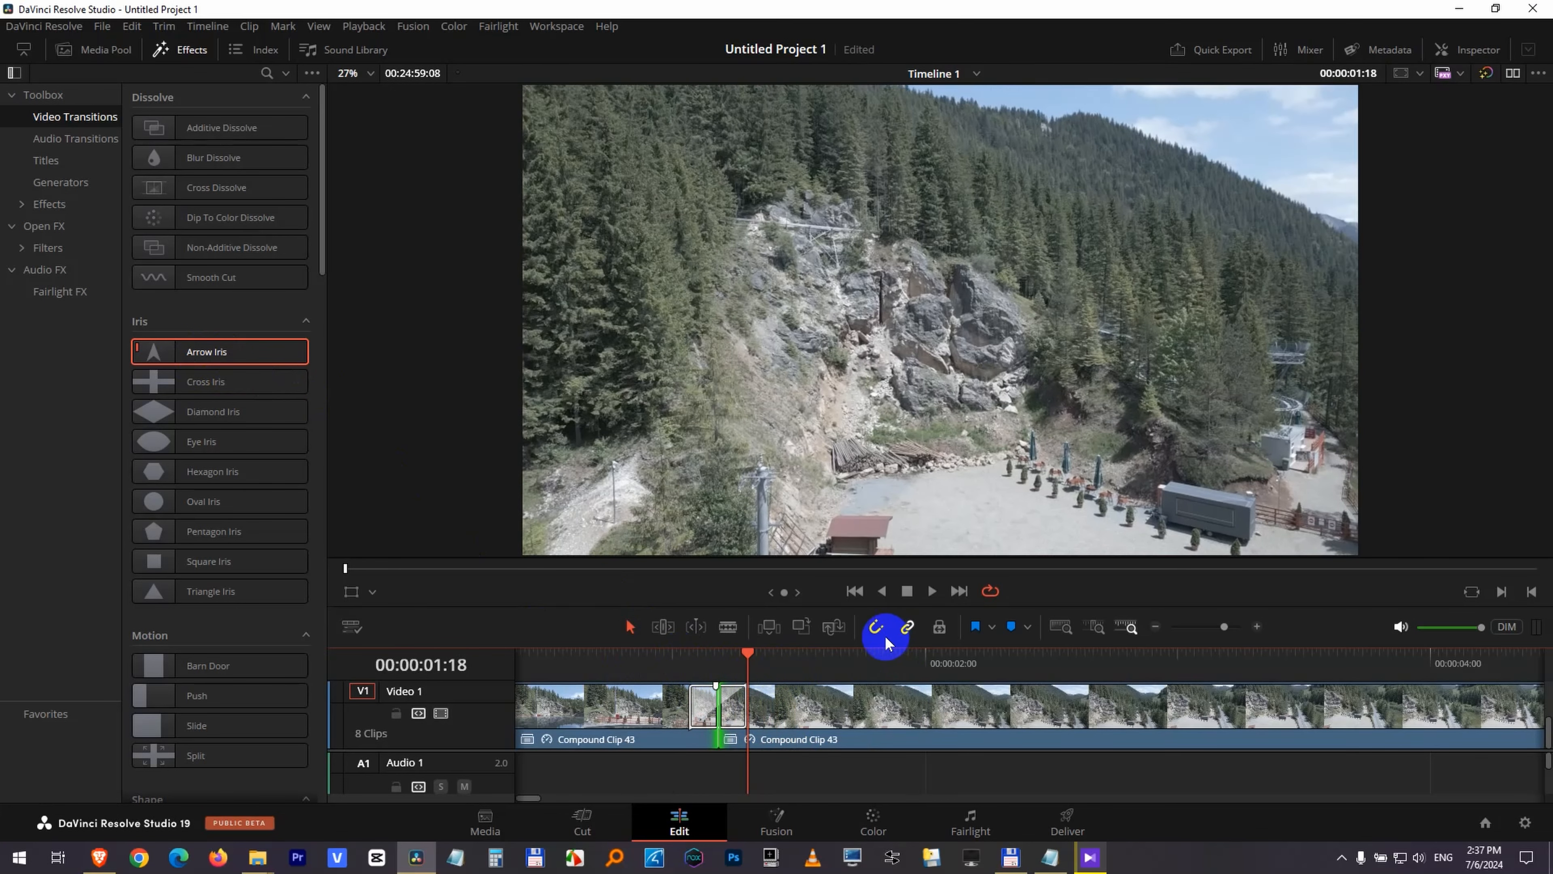
click(874, 626)
click(875, 628)
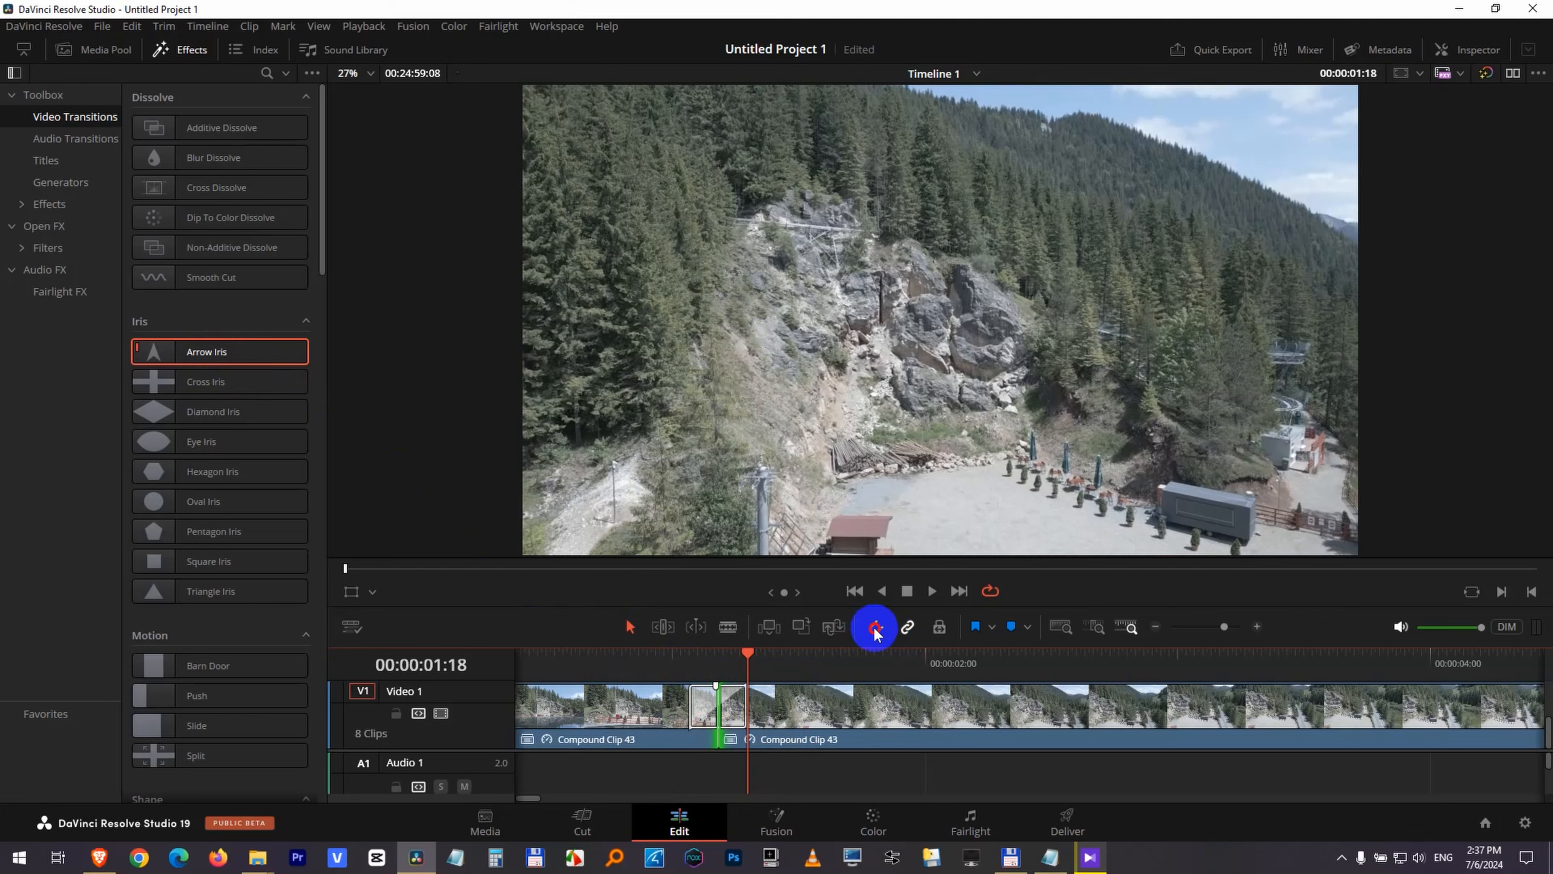
click(658, 656)
mouse_move(657, 656)
mouse_down()
mouse_move(752, 657)
mouse_move(652, 658)
mouse_move(749, 658)
mouse_move(661, 671)
mouse_up()
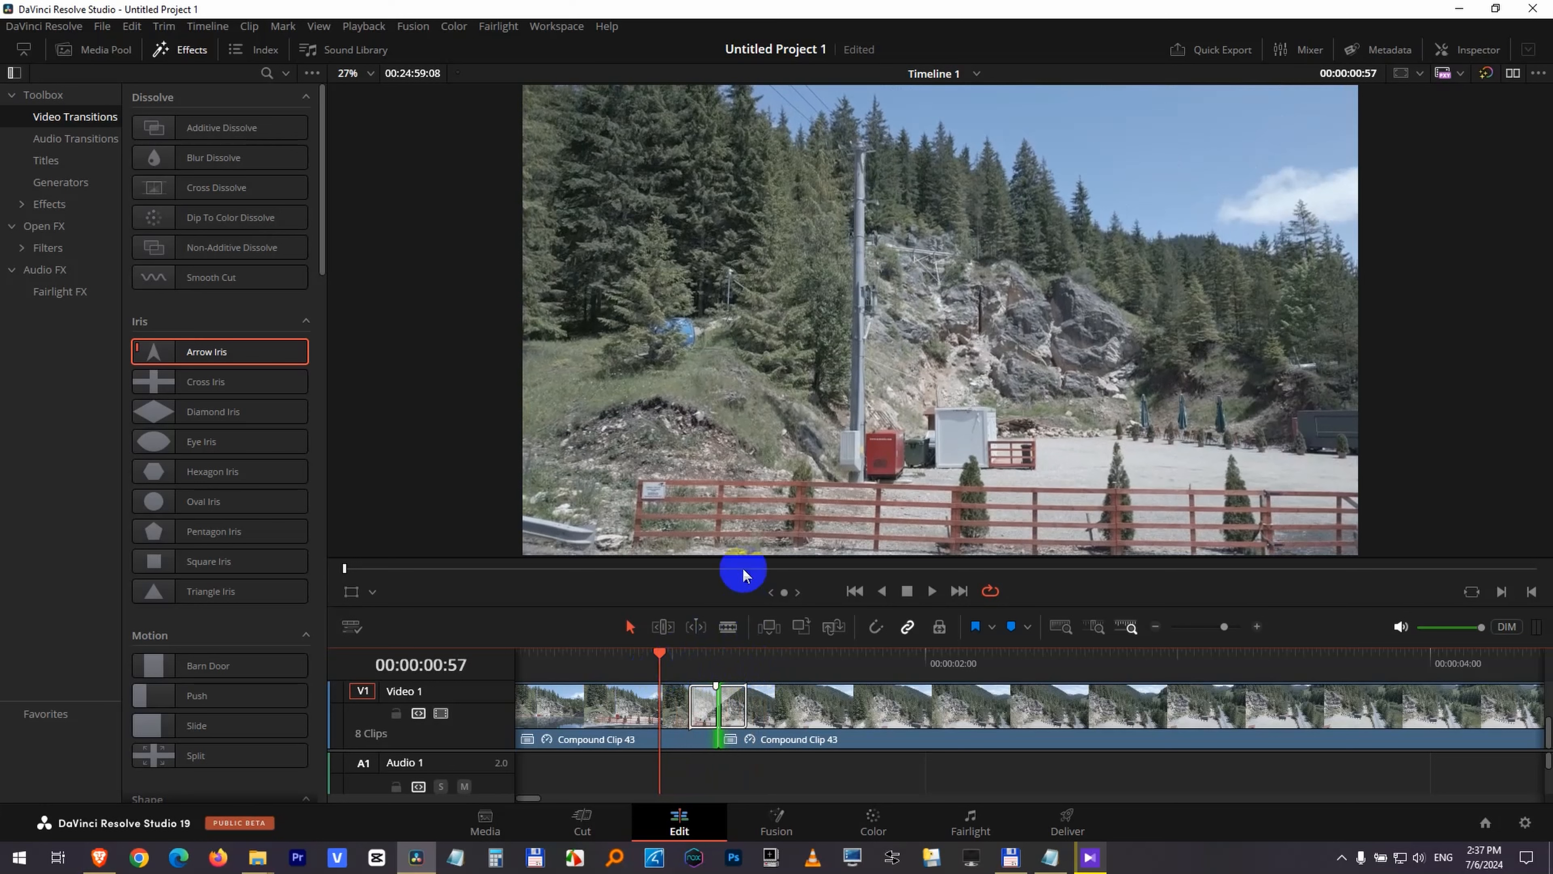
Examine the proxy handling options for playback and search the system for the proxy generator application.
click(367, 28)
mouse_move(374, 66)
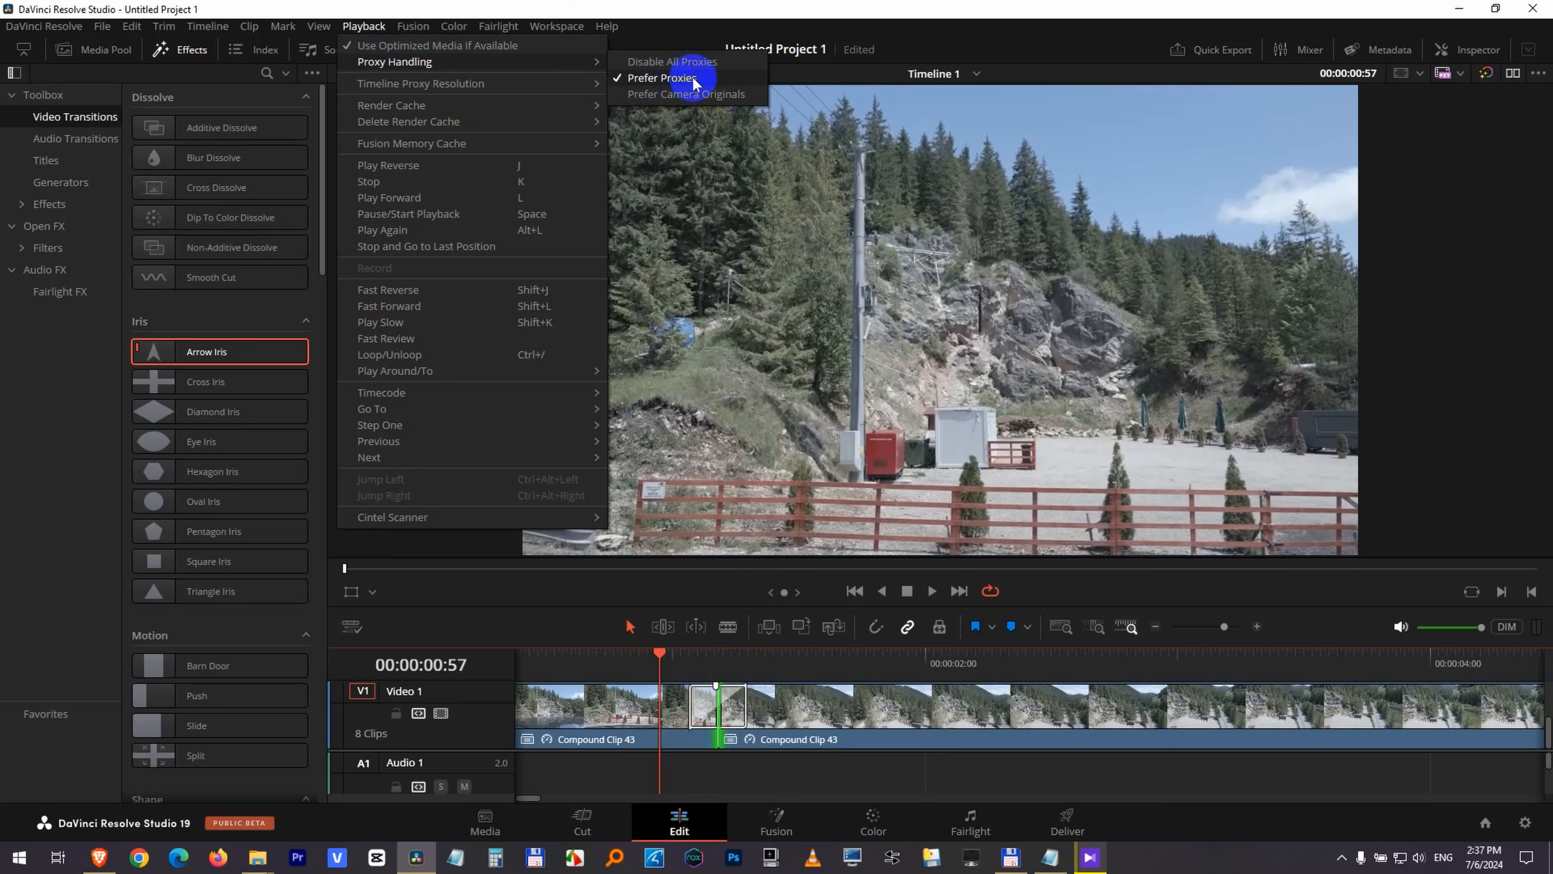
click(17, 853)
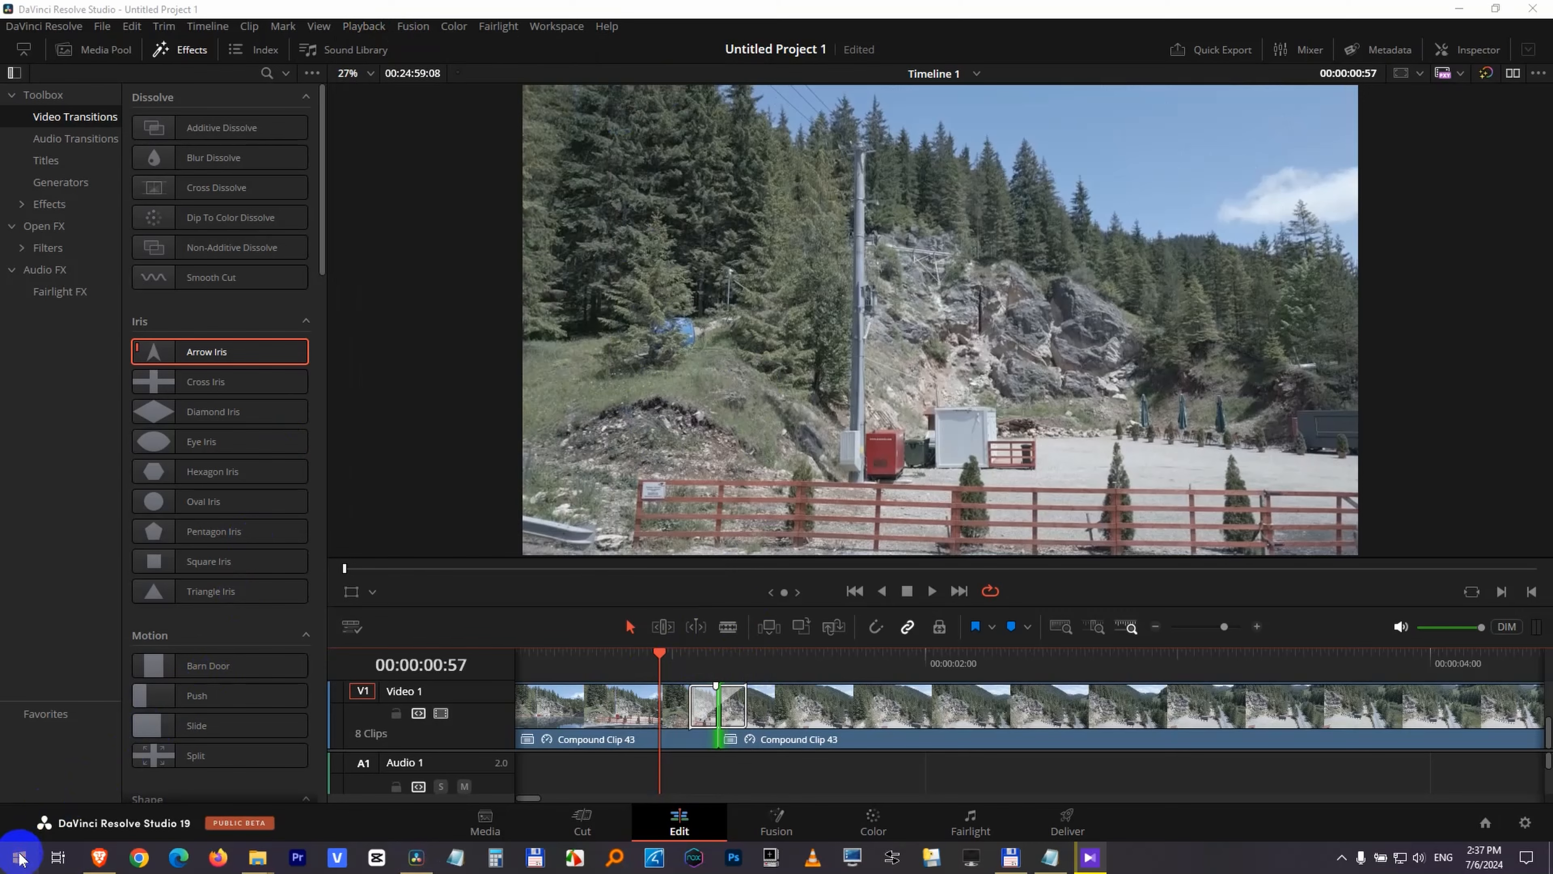
text(proxy)
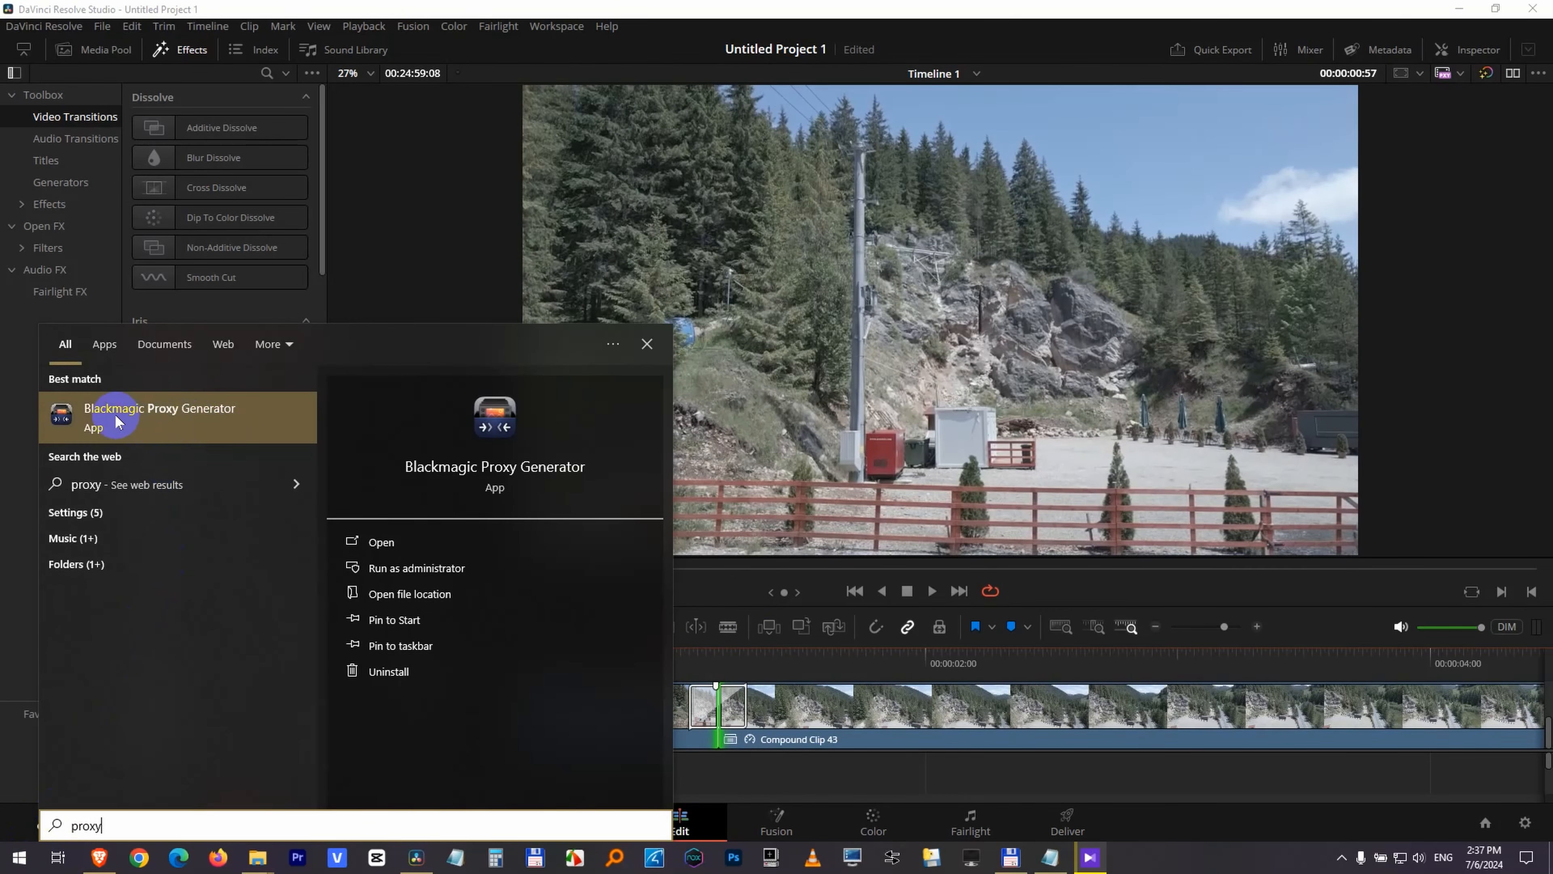
click(649, 28)
click(364, 26)
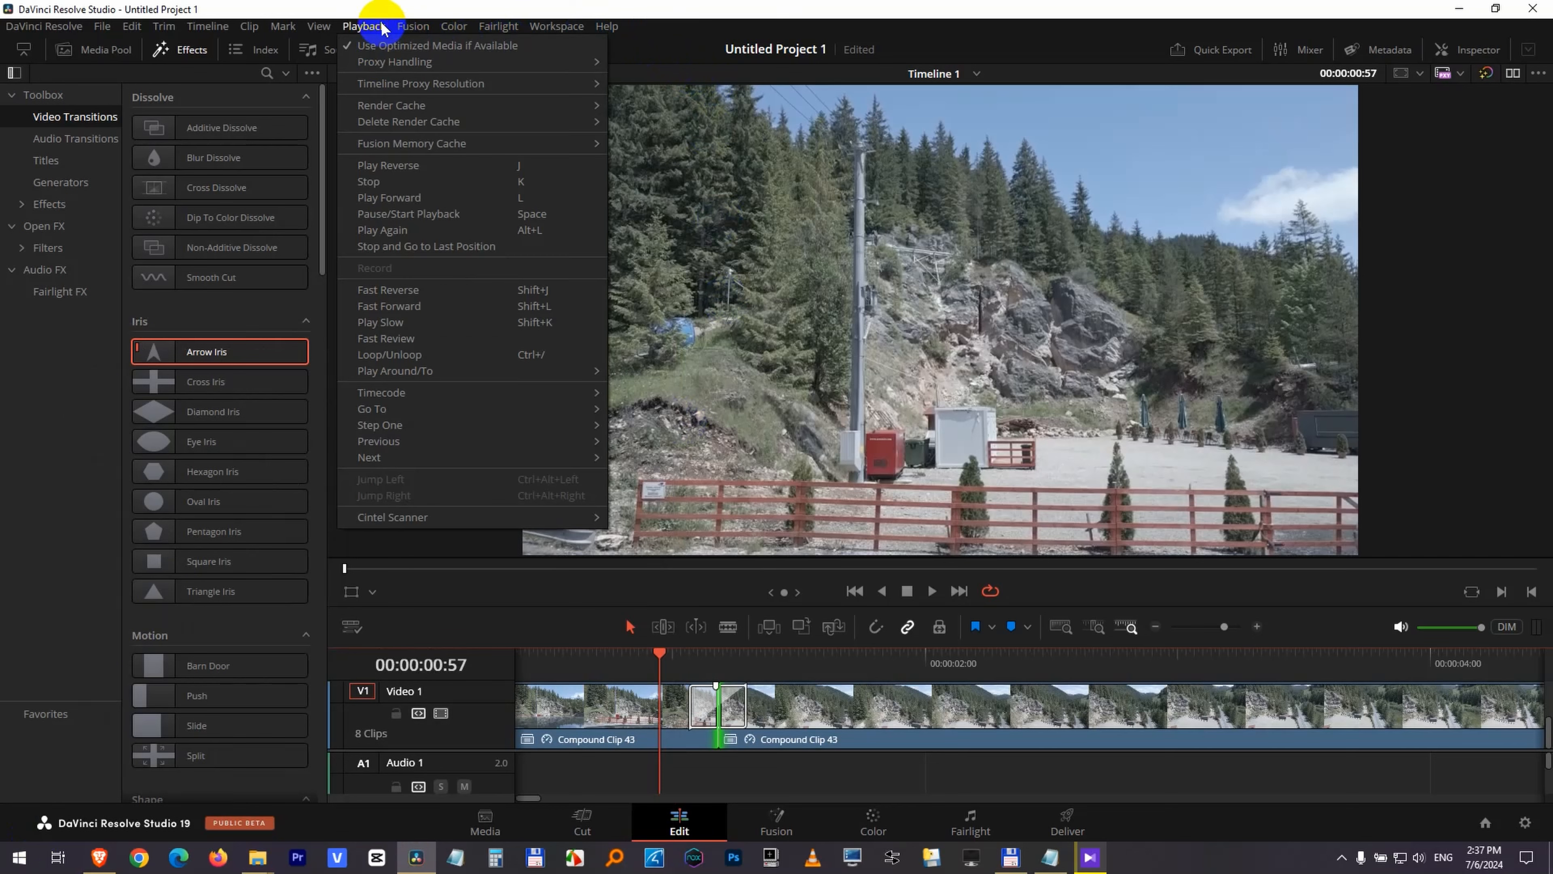
mouse_move(565, 62)
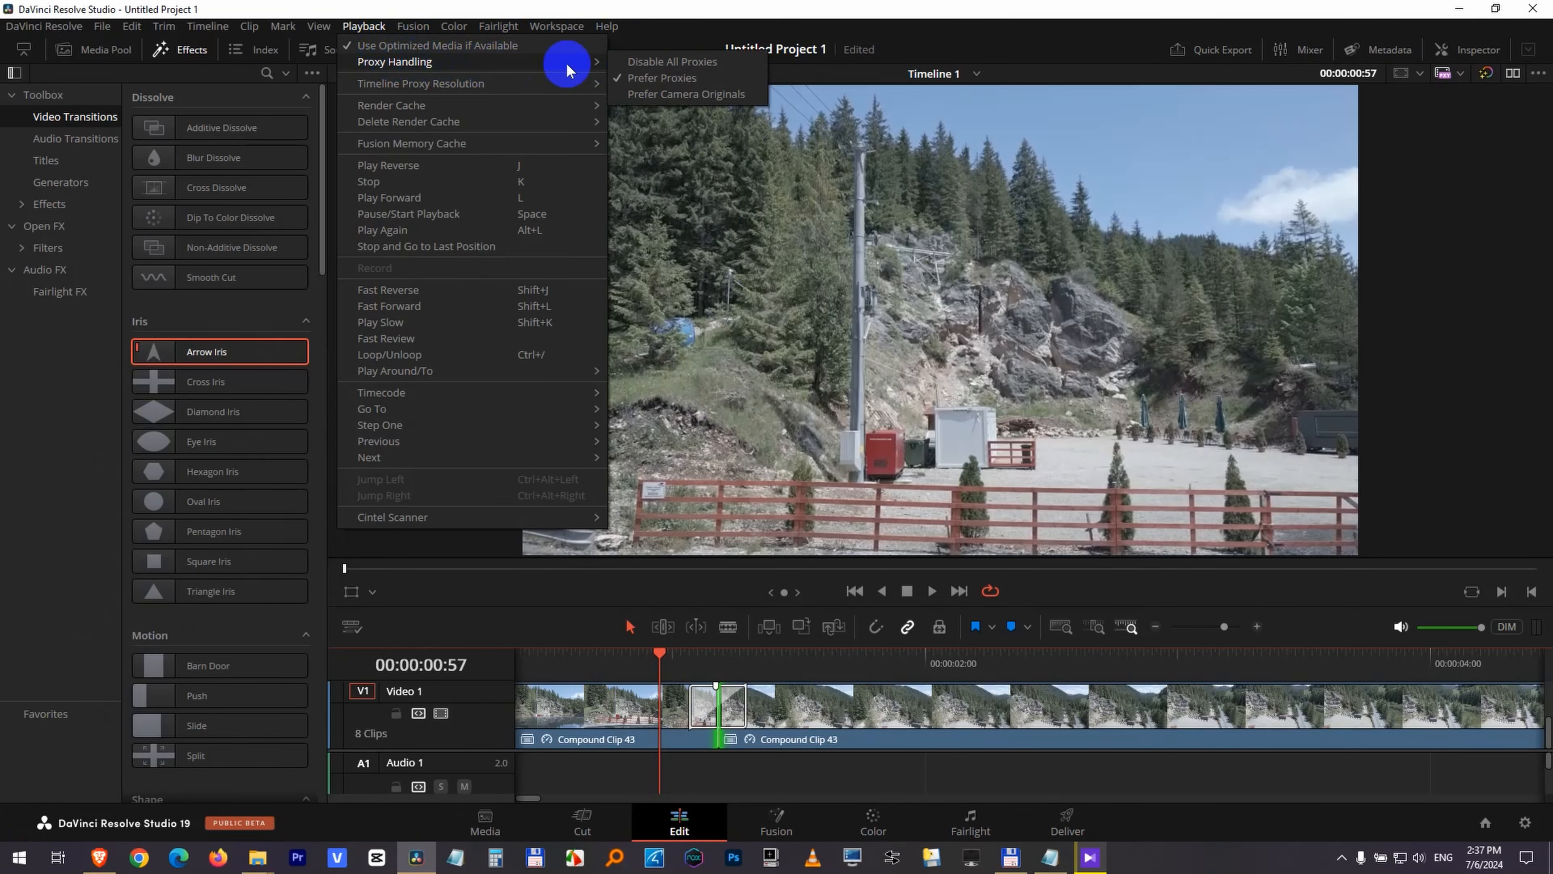
click(731, 38)
Delete the Arrow Iris transition from the first cut and set Cross Dissolve as the standard transition.
click(698, 719)
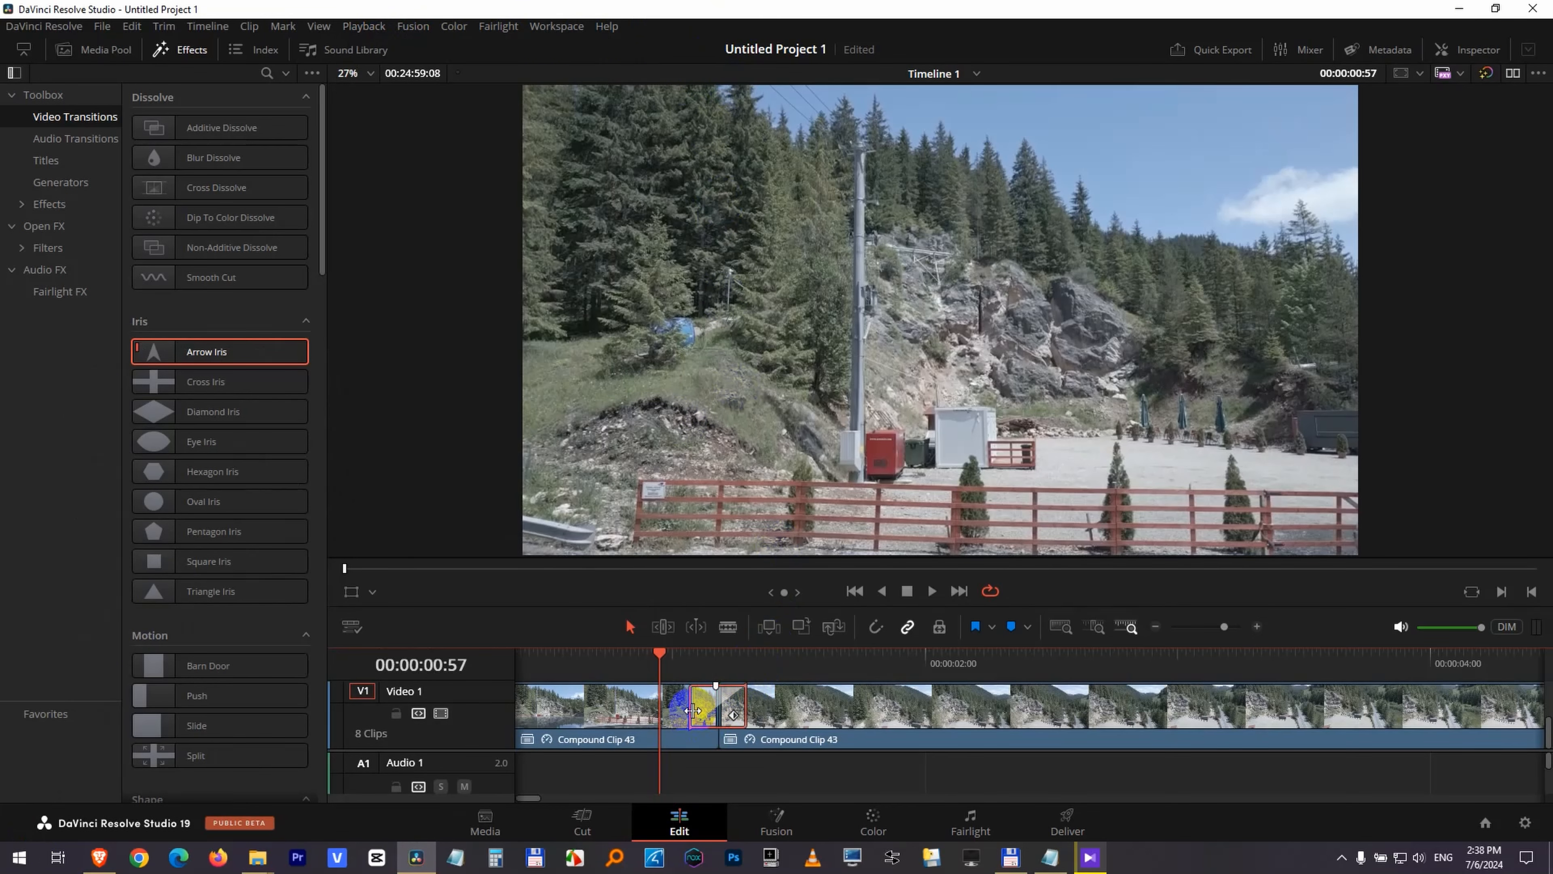
key(Delete)
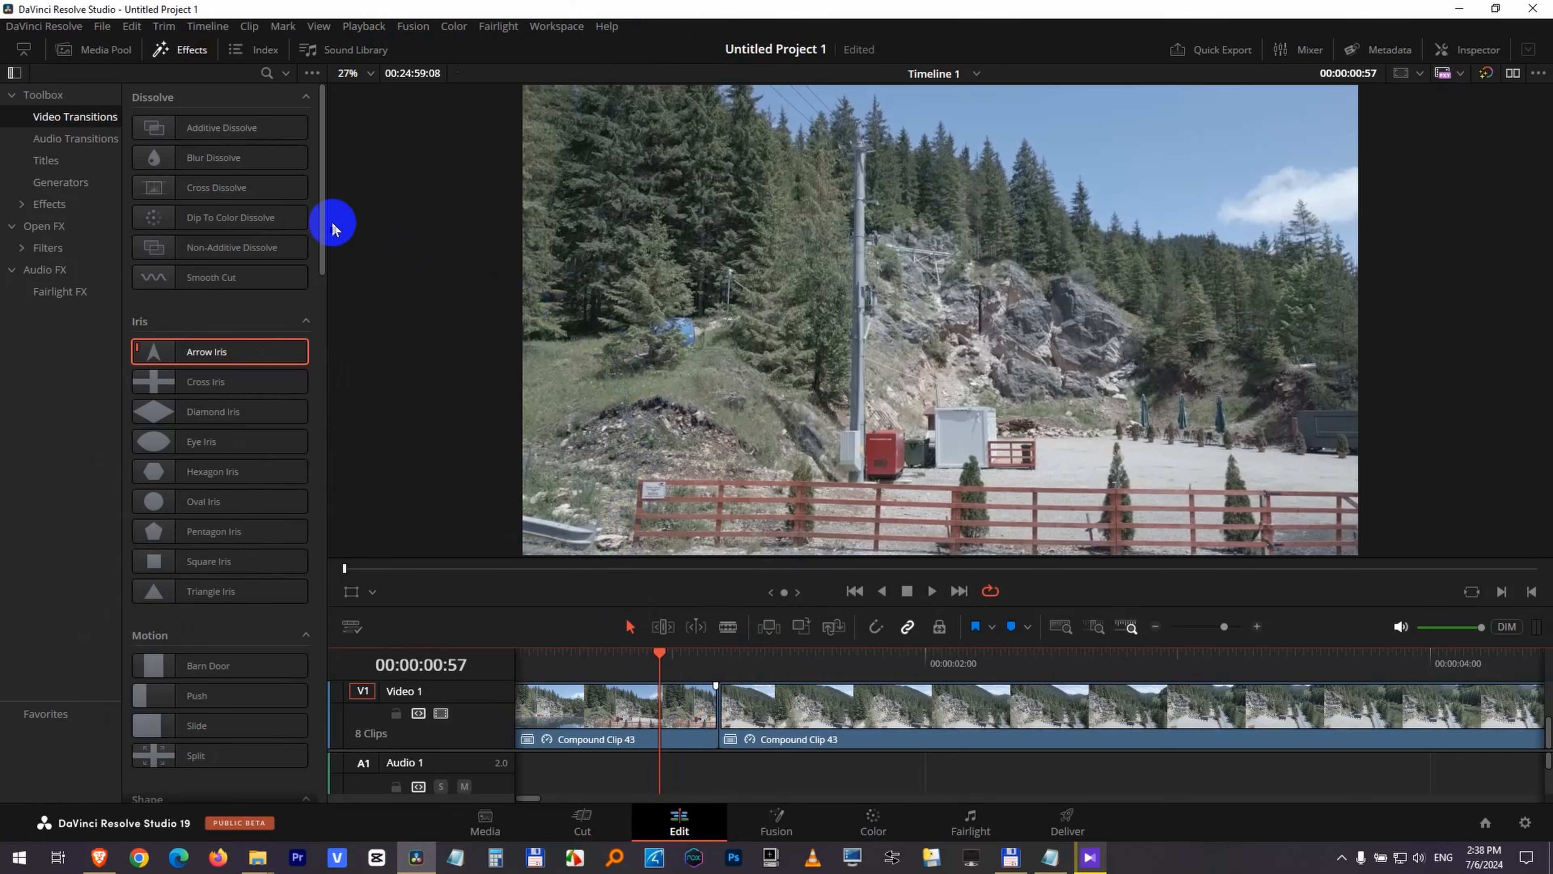
right_click(241, 195)
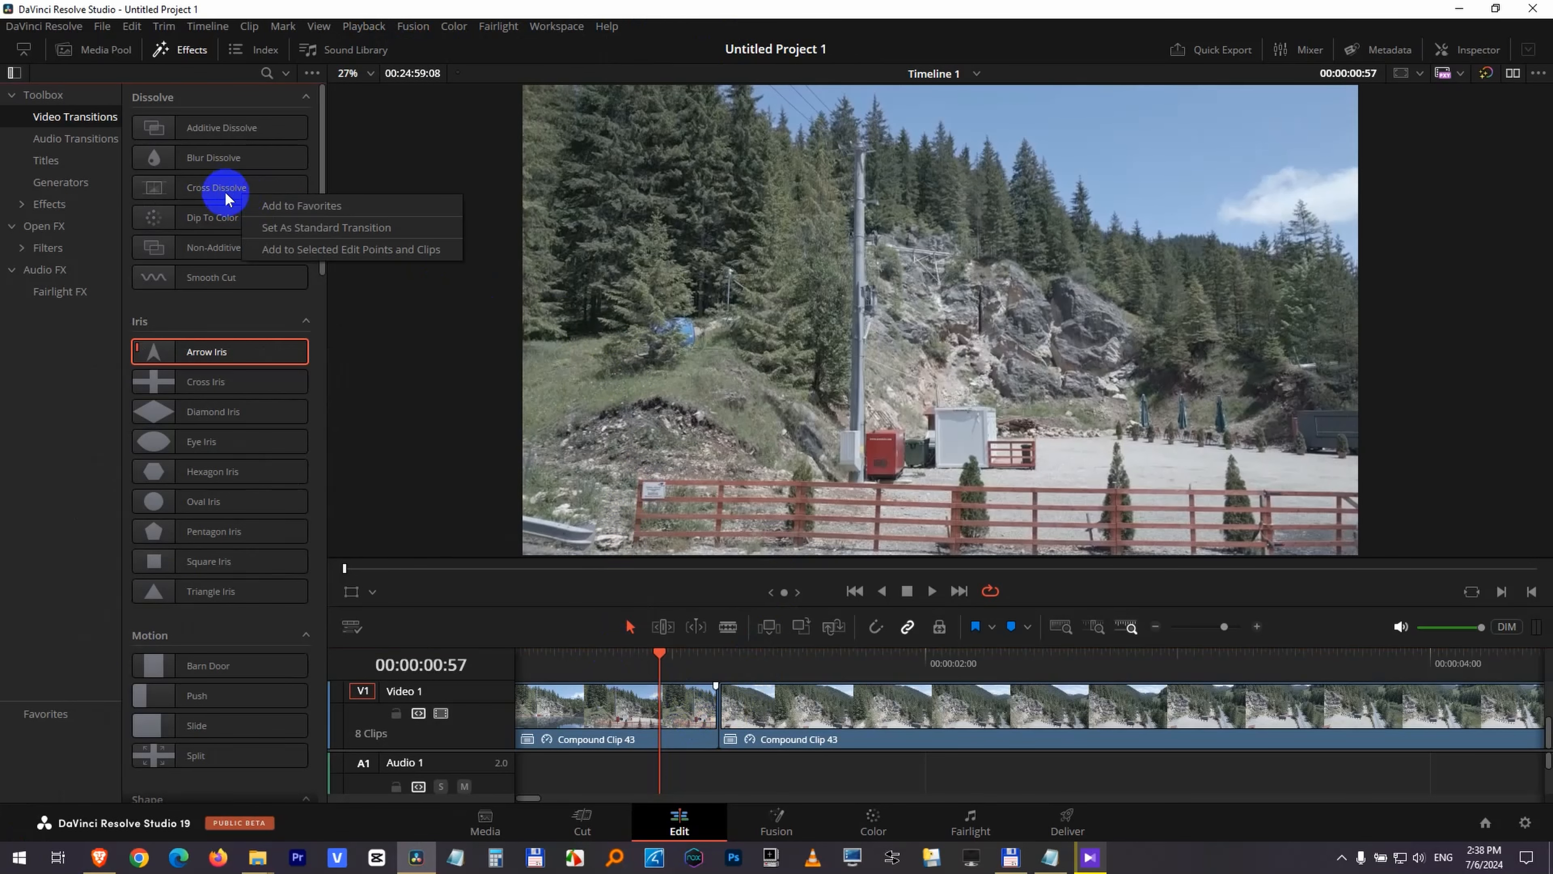
click(290, 225)
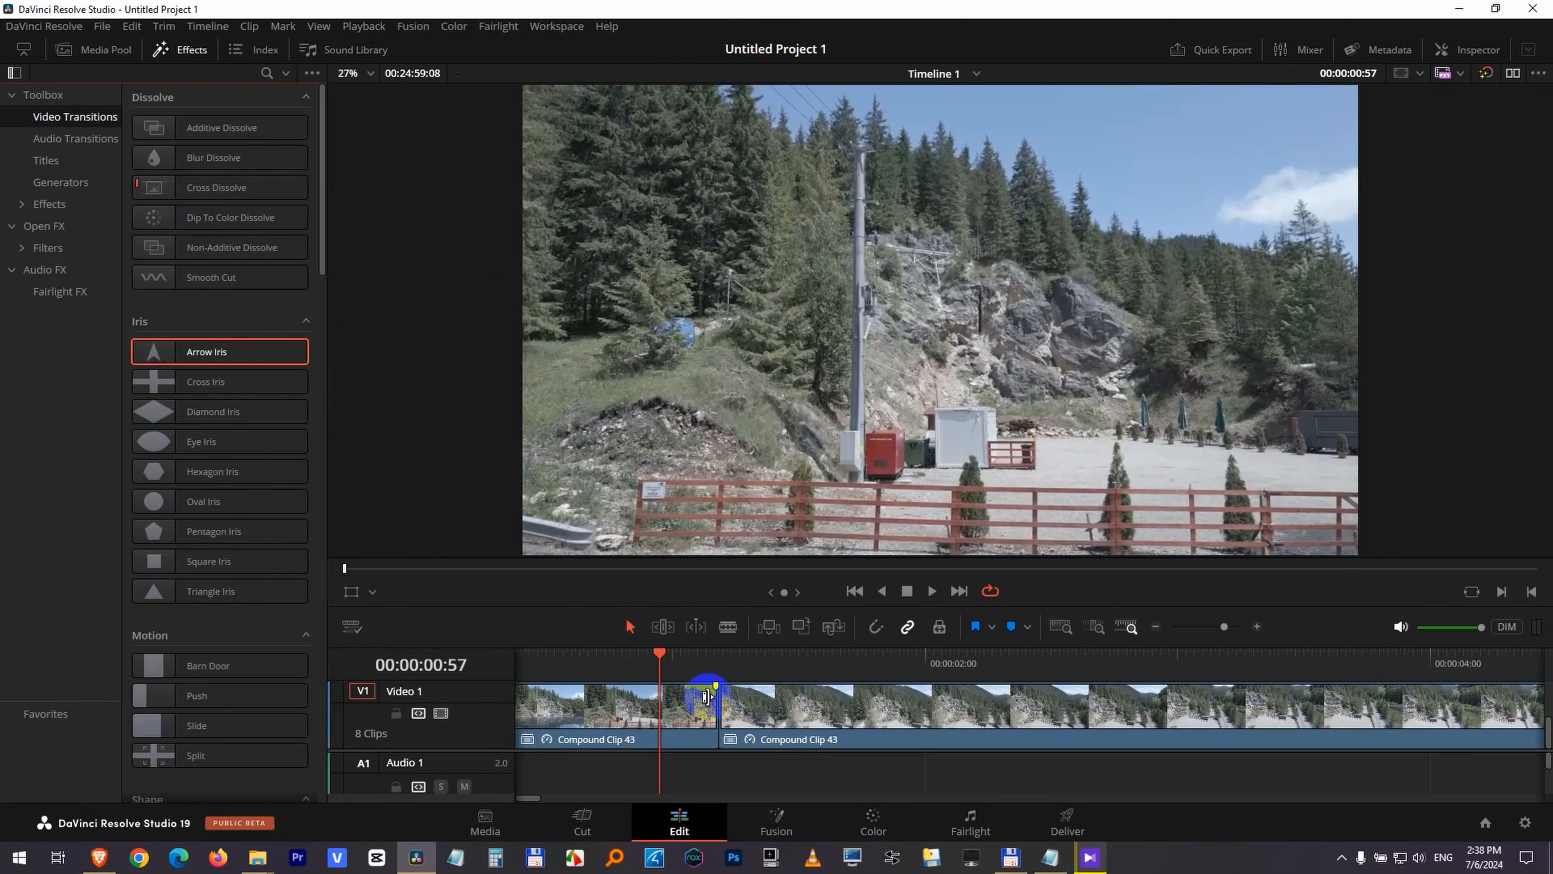
Add a 14-frame Cross Dissolve at the first cut and scrub through it to preview the blend.
right_click(709, 697)
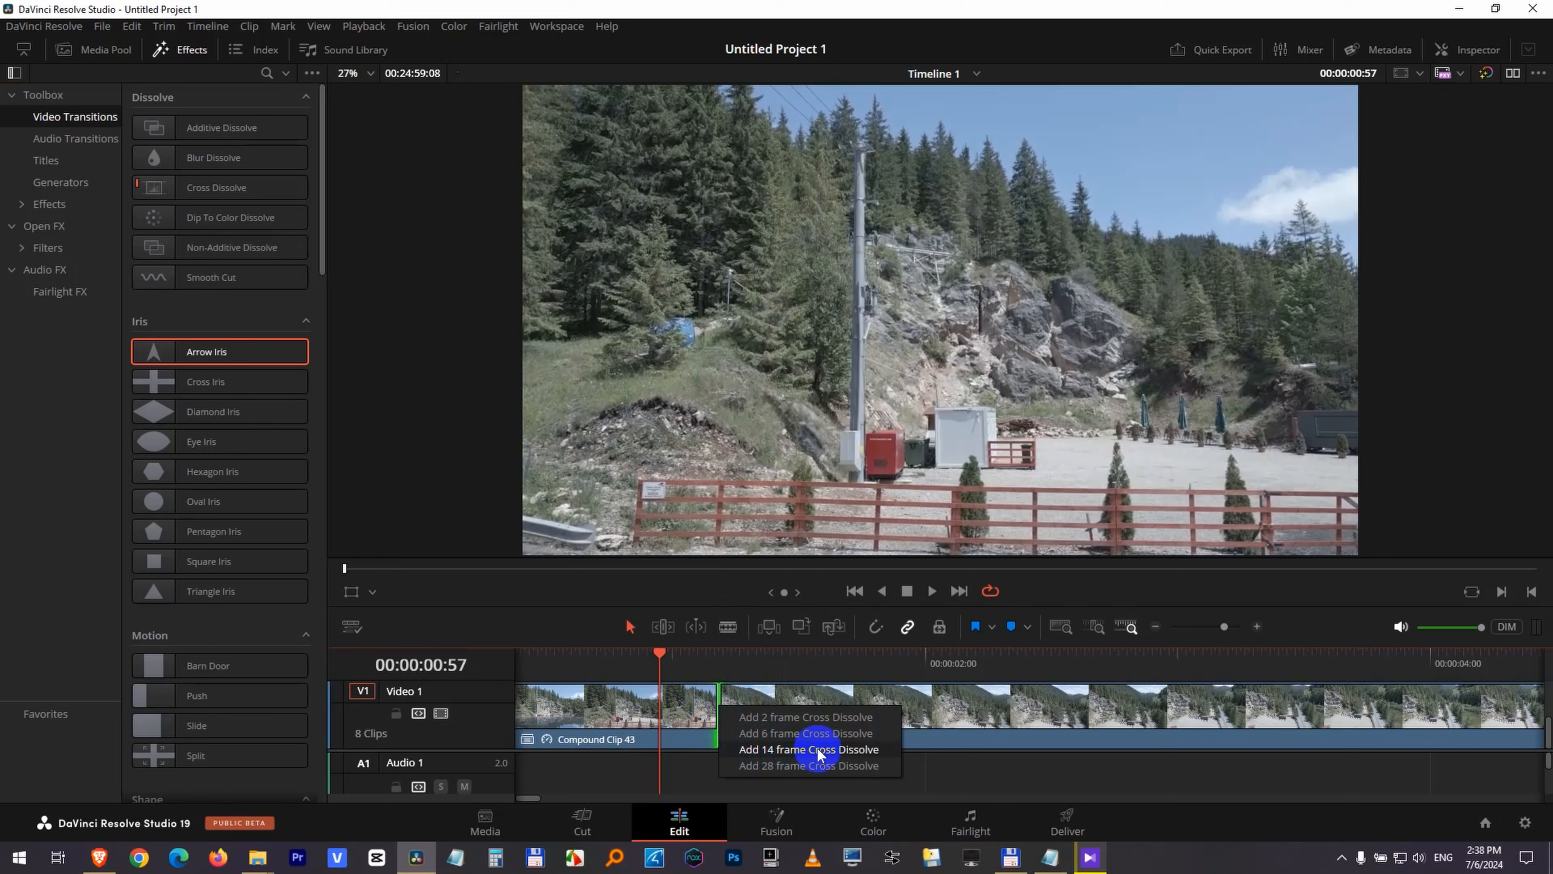
click(817, 750)
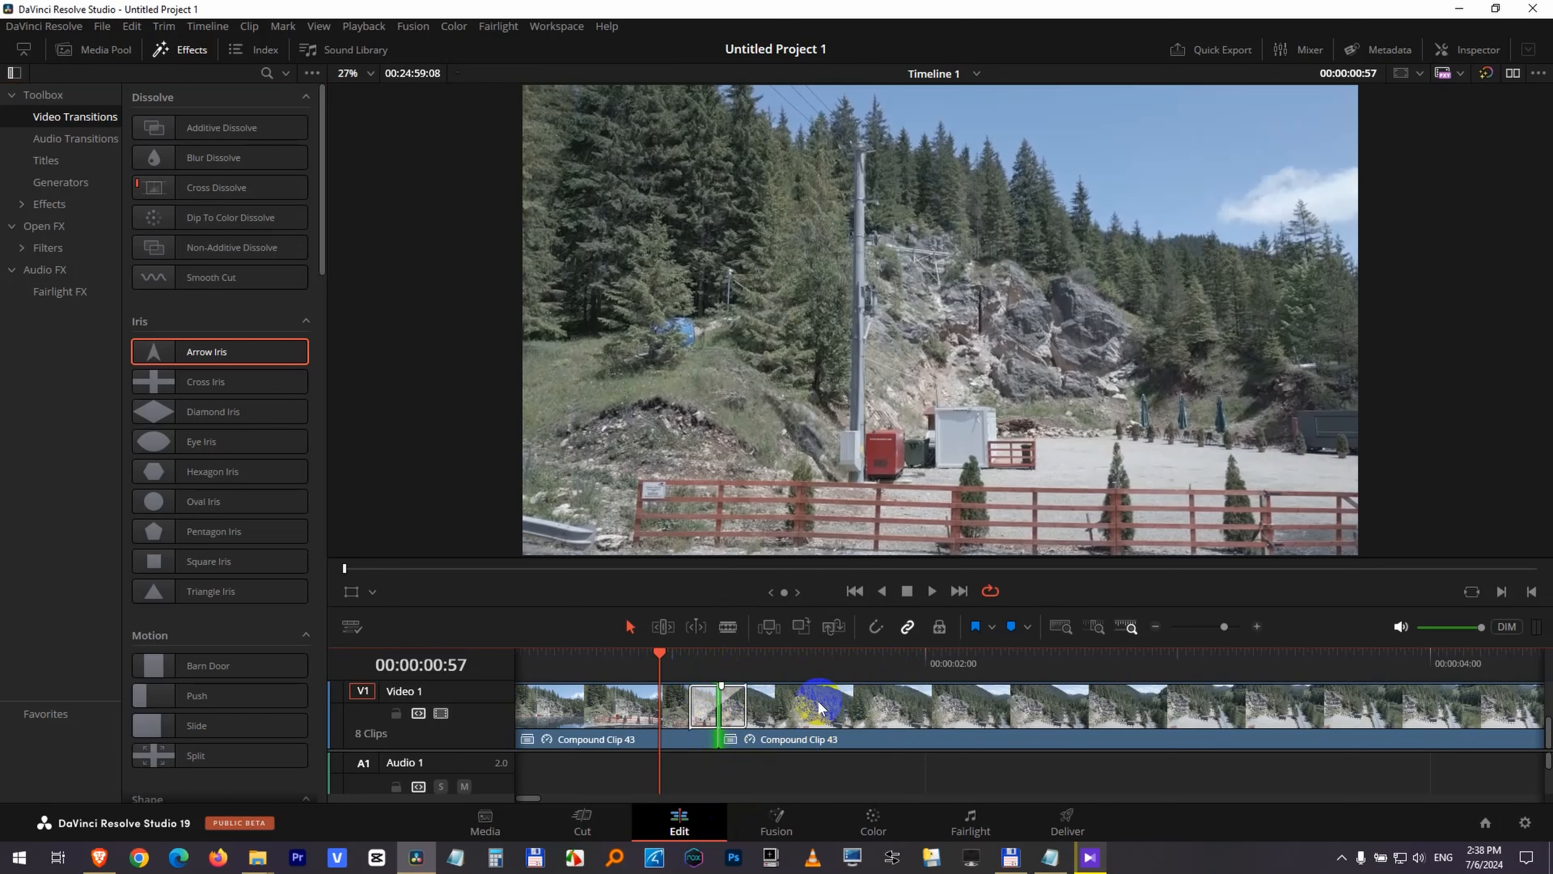
scroll(800, 716, up, 5)
drag(940, 777, 689, 774)
drag(623, 665, 686, 666)
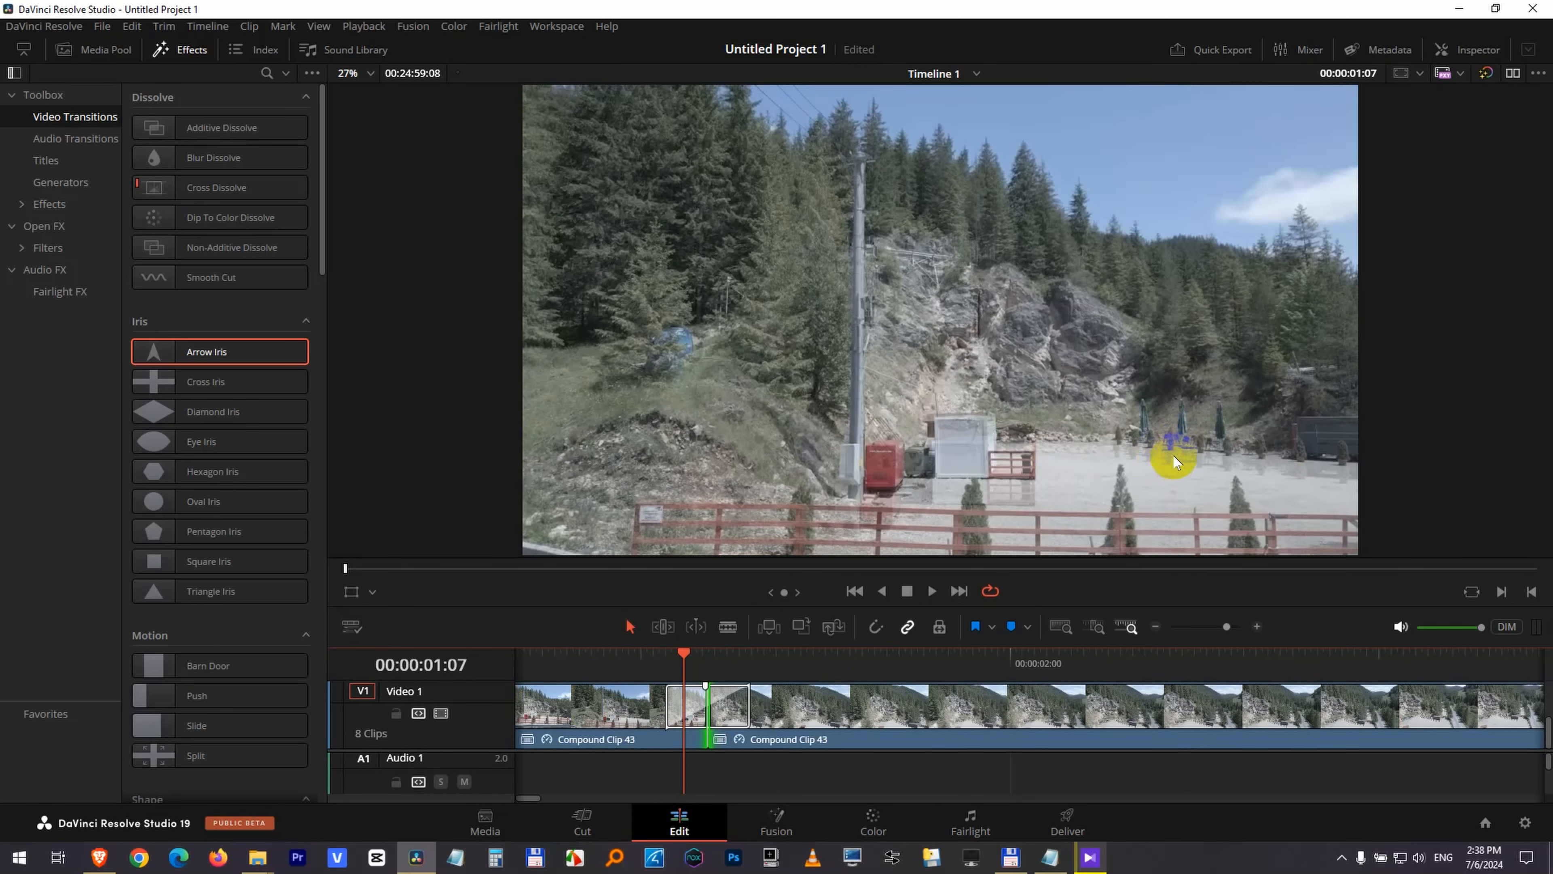
drag(728, 652, 638, 679)
Show the Cross Dissolve's settings and align the transition to start at the cut, entirely over the second clip.
click(710, 691)
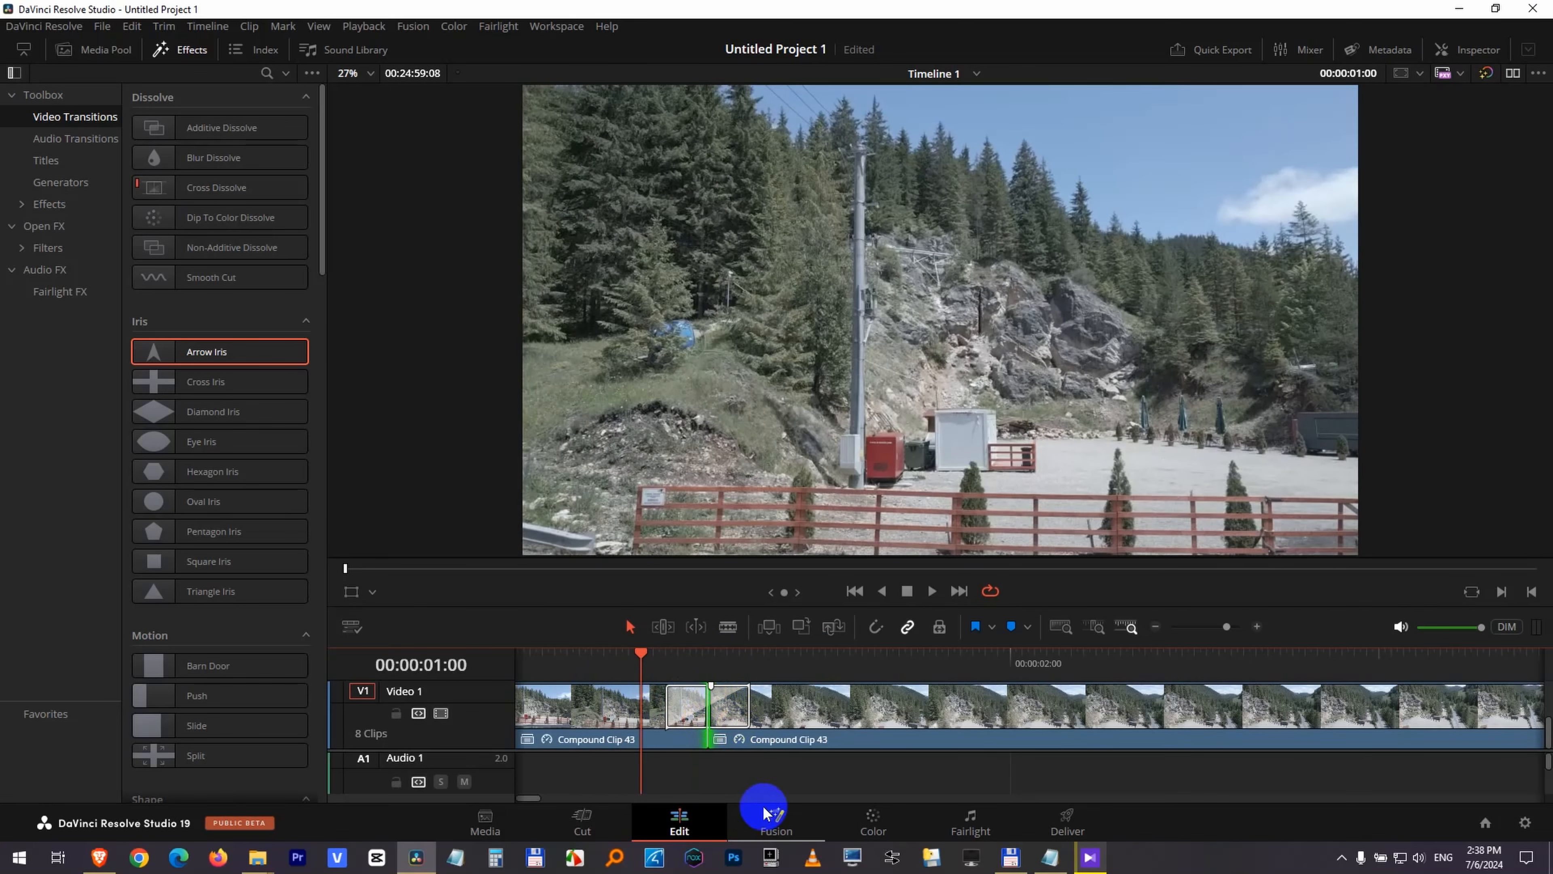
click(744, 707)
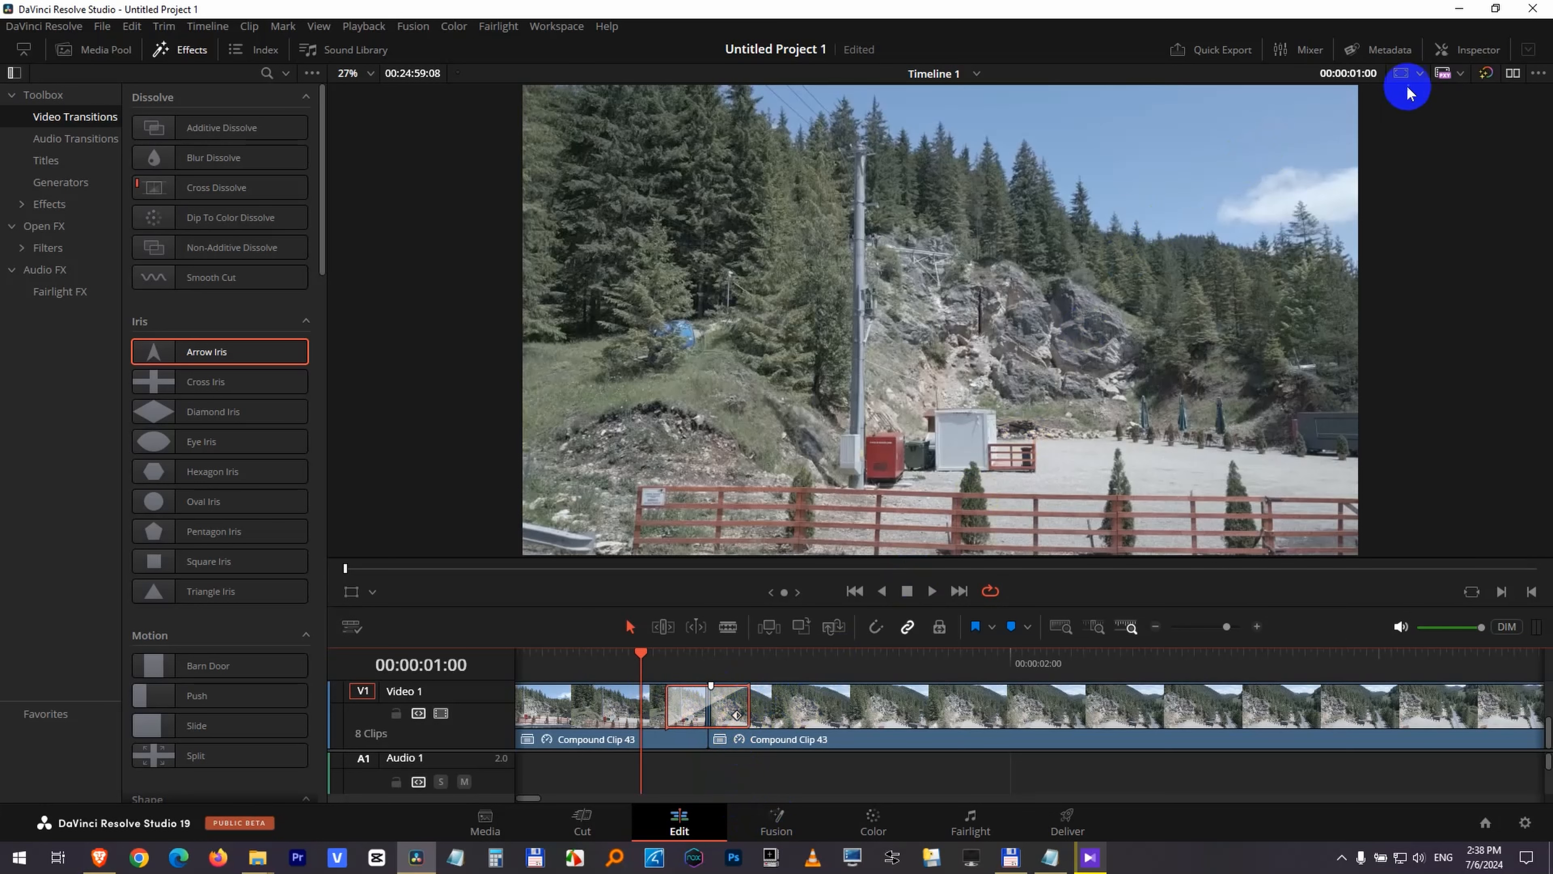
click(1472, 54)
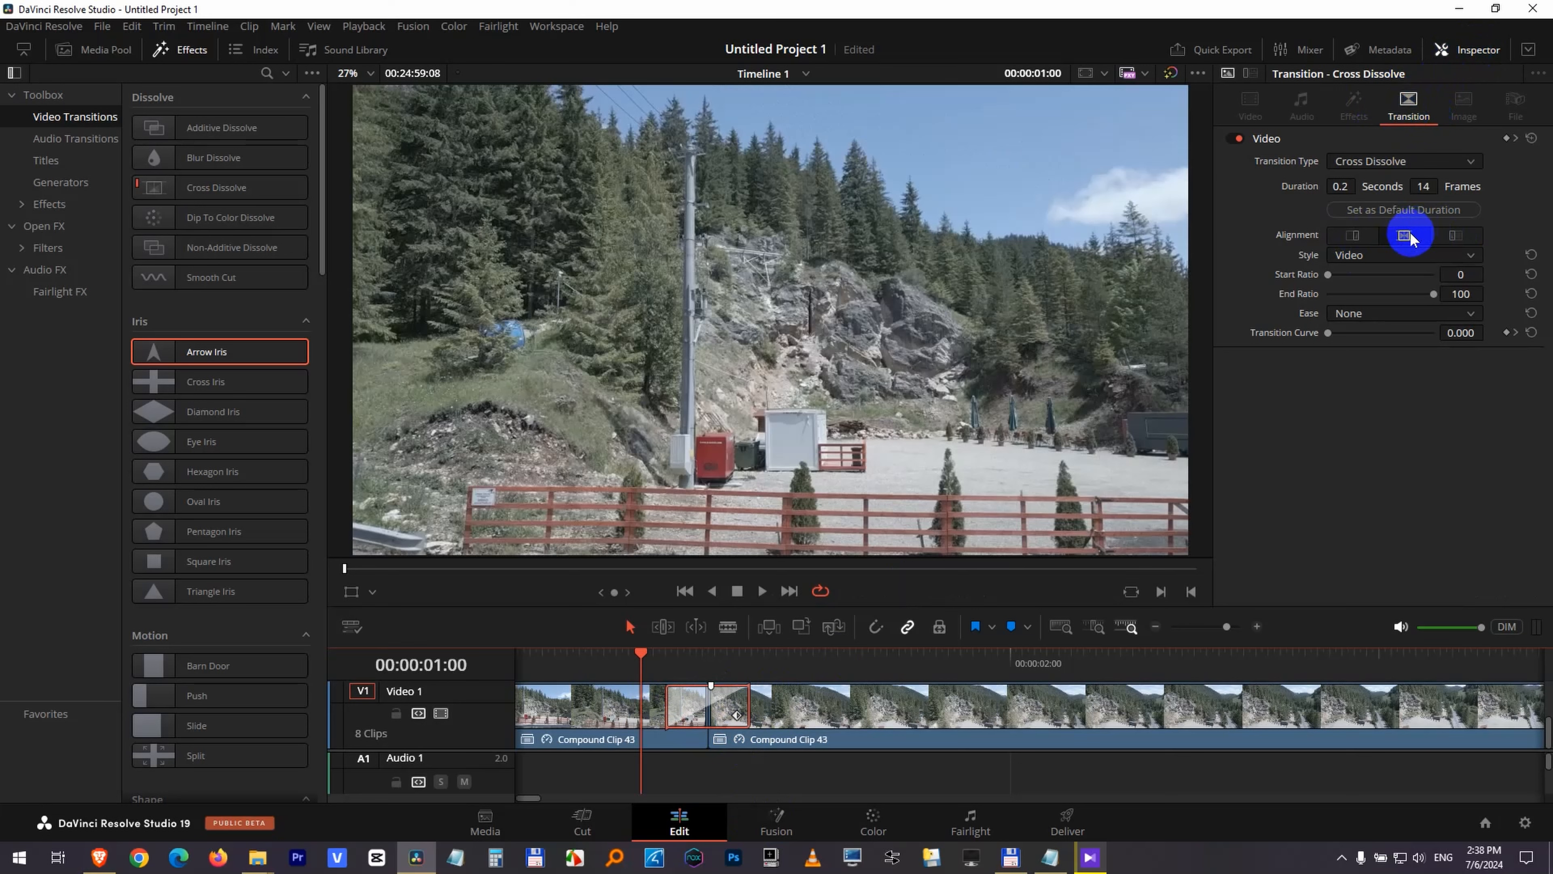
click(682, 689)
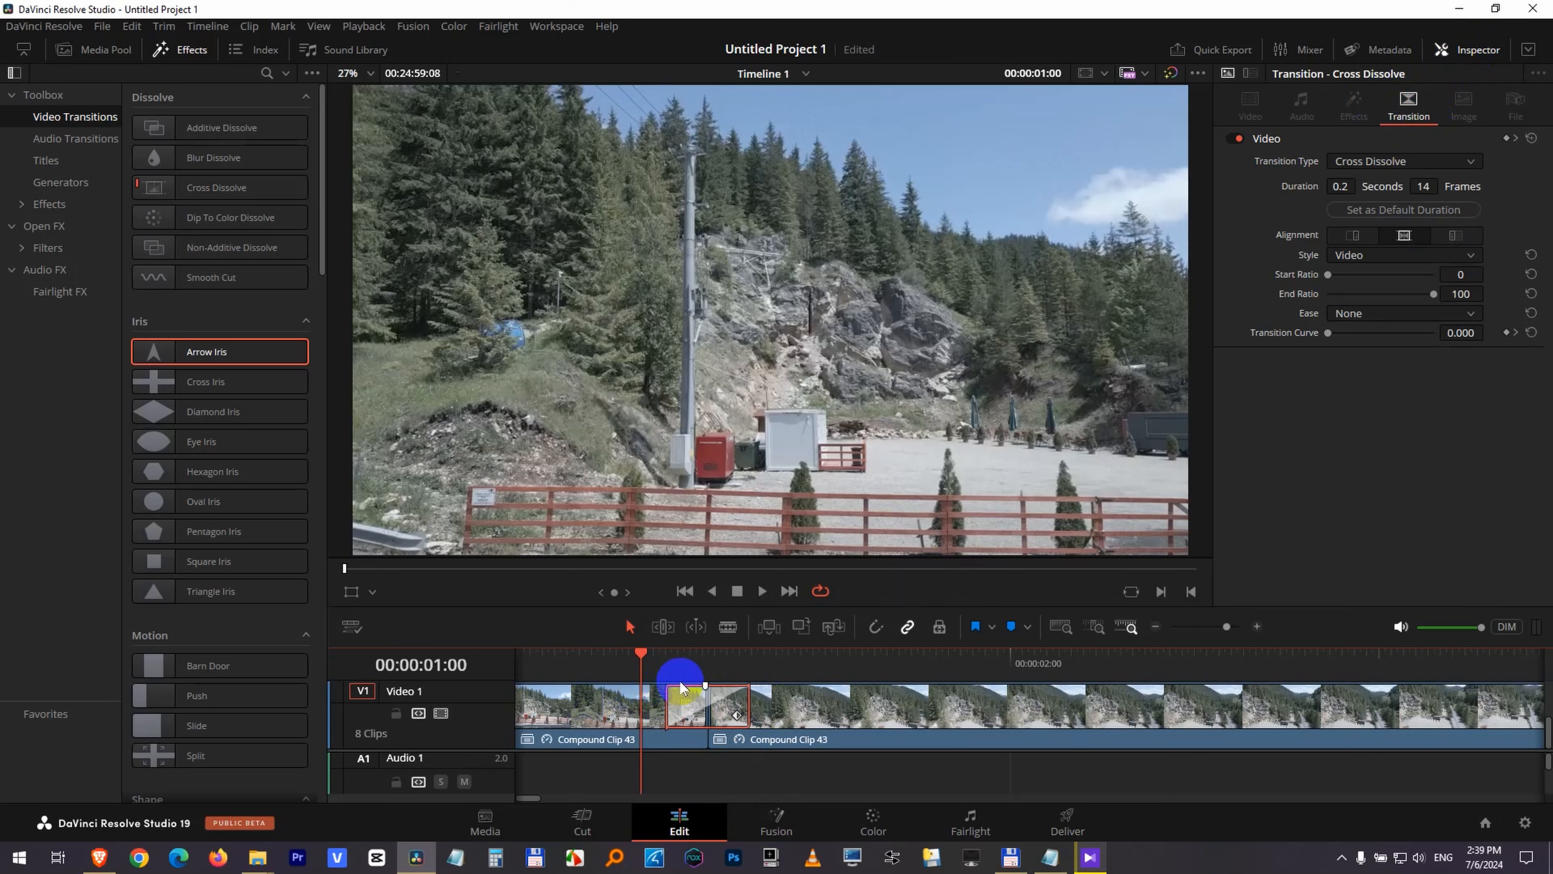
click(619, 715)
click(777, 707)
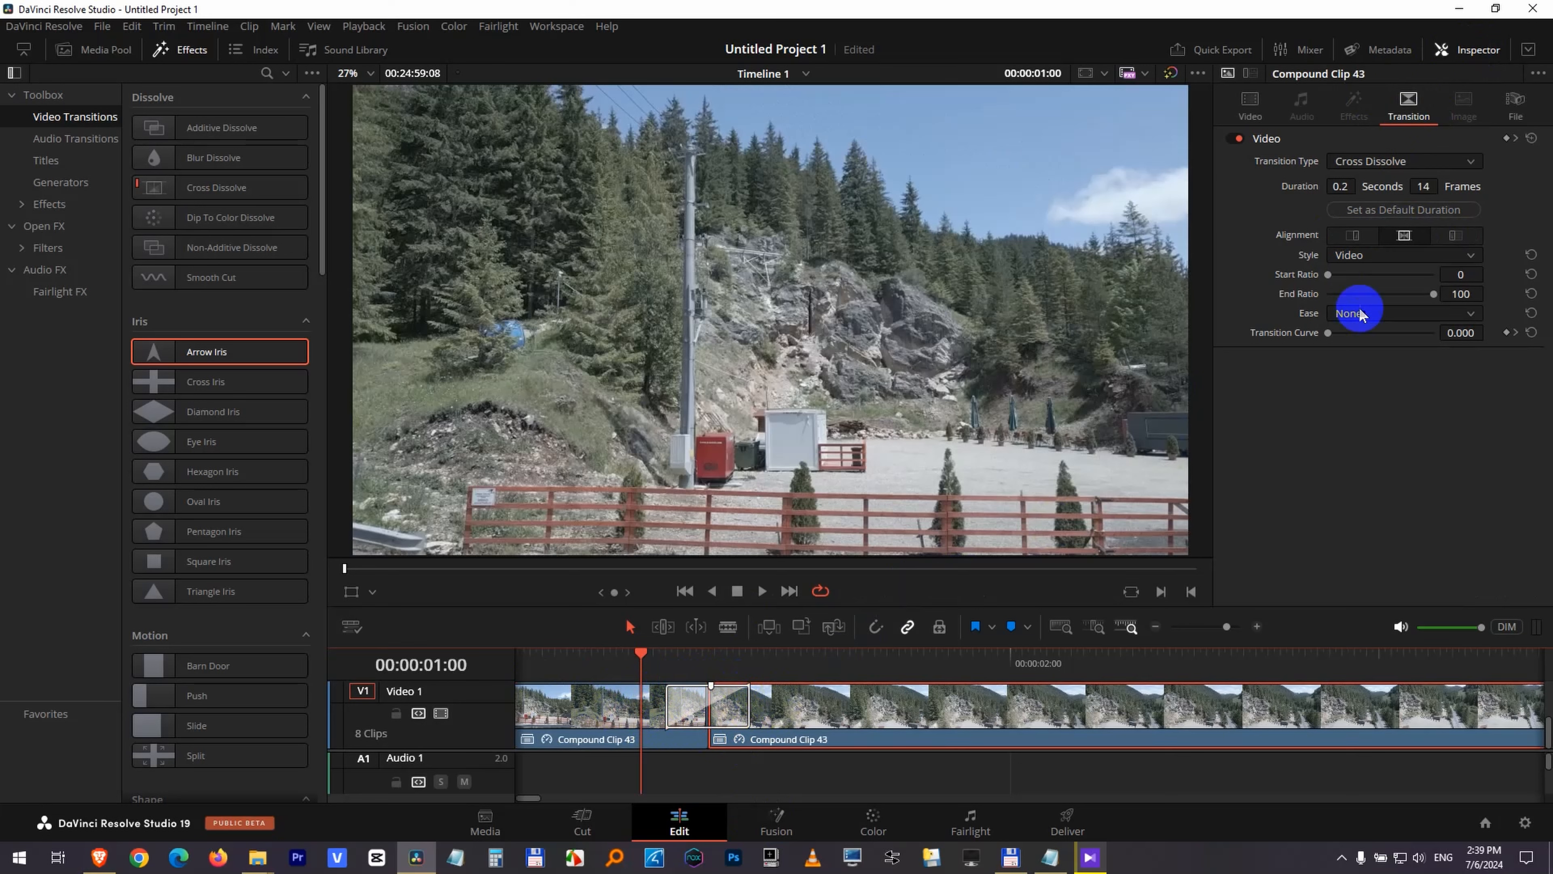
click(1455, 236)
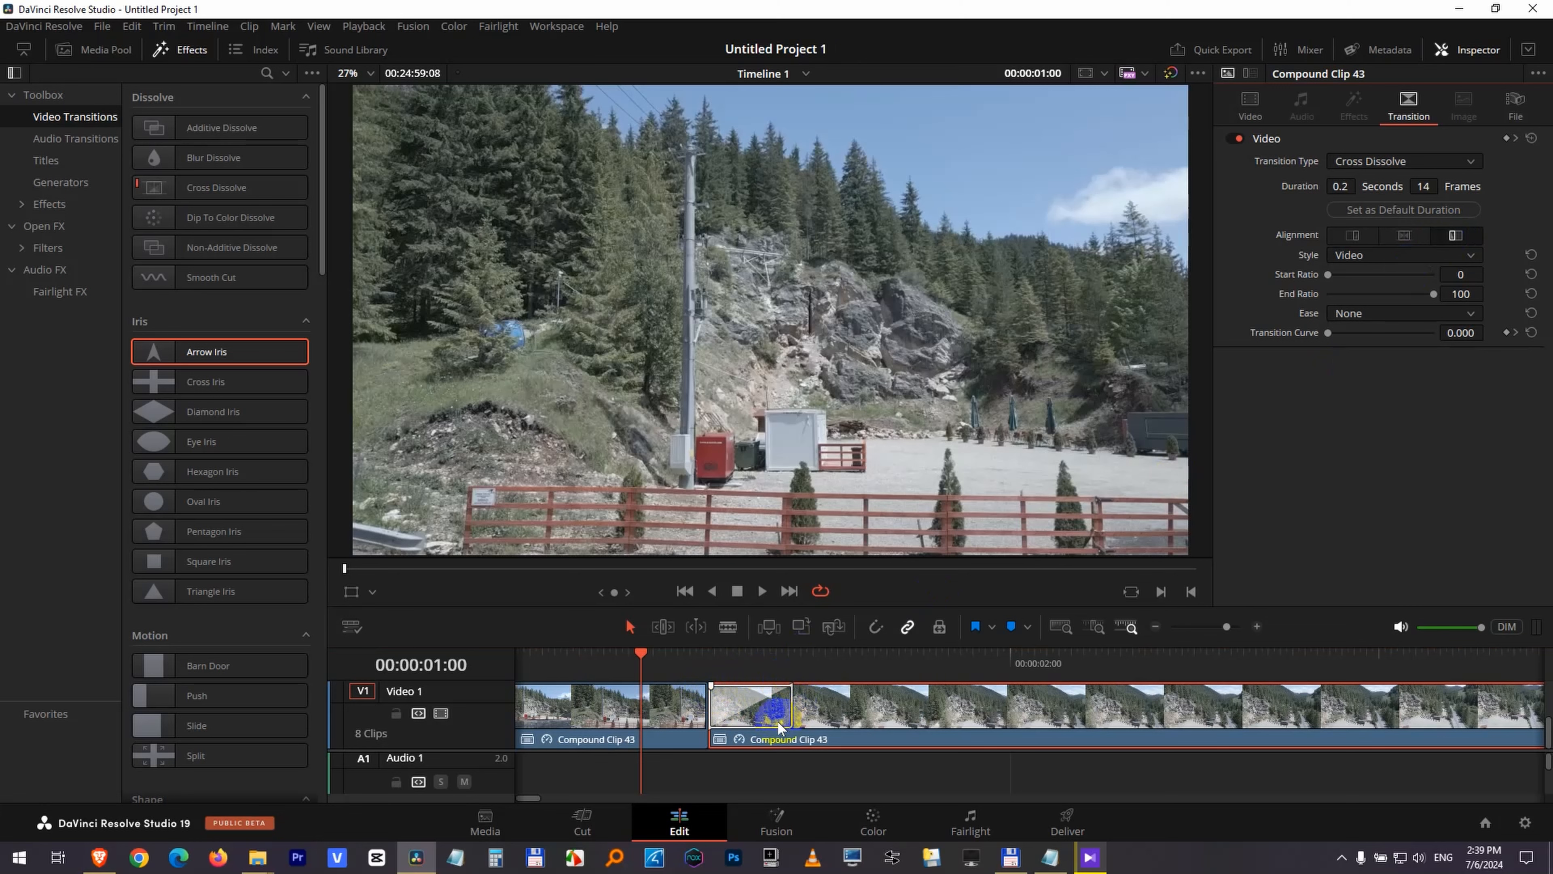
click(874, 705)
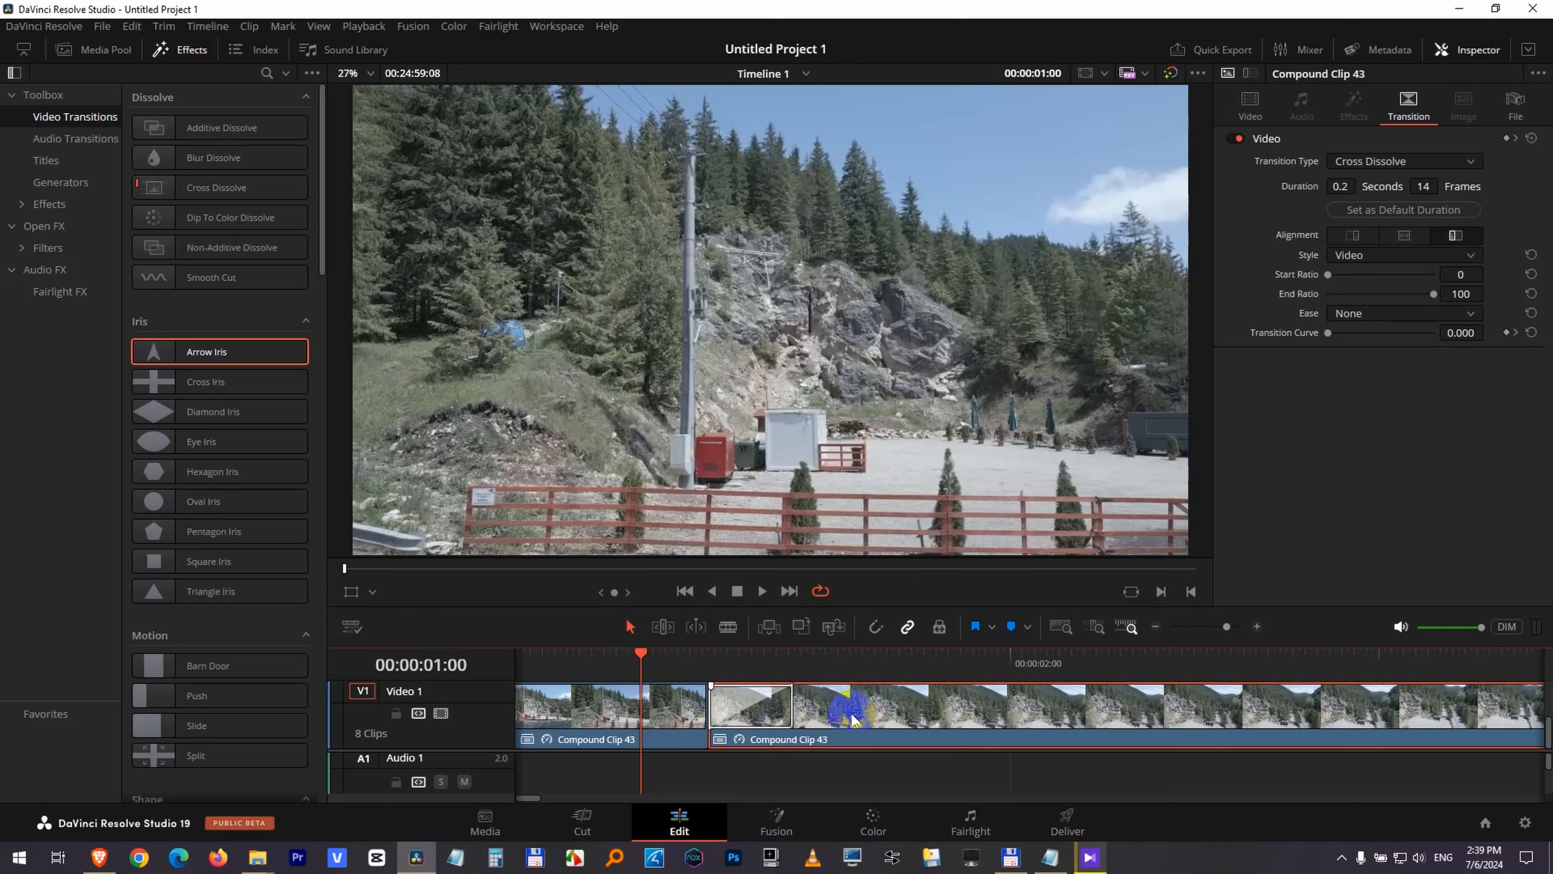